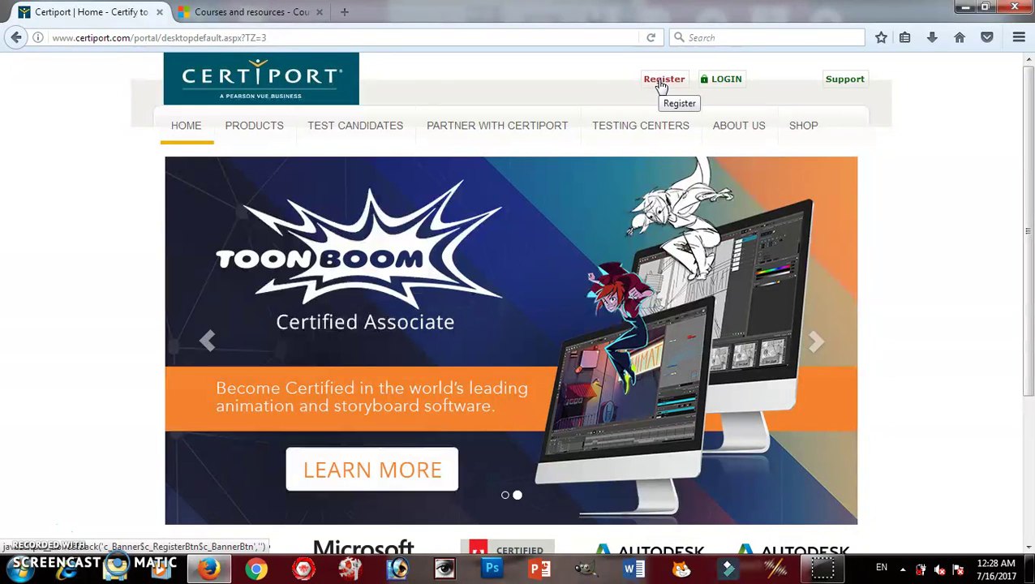
Start a new registration, keeping English as the language and choosing Egypt as the country.
{"action": "left_click", "coordinate": [662, 81]}
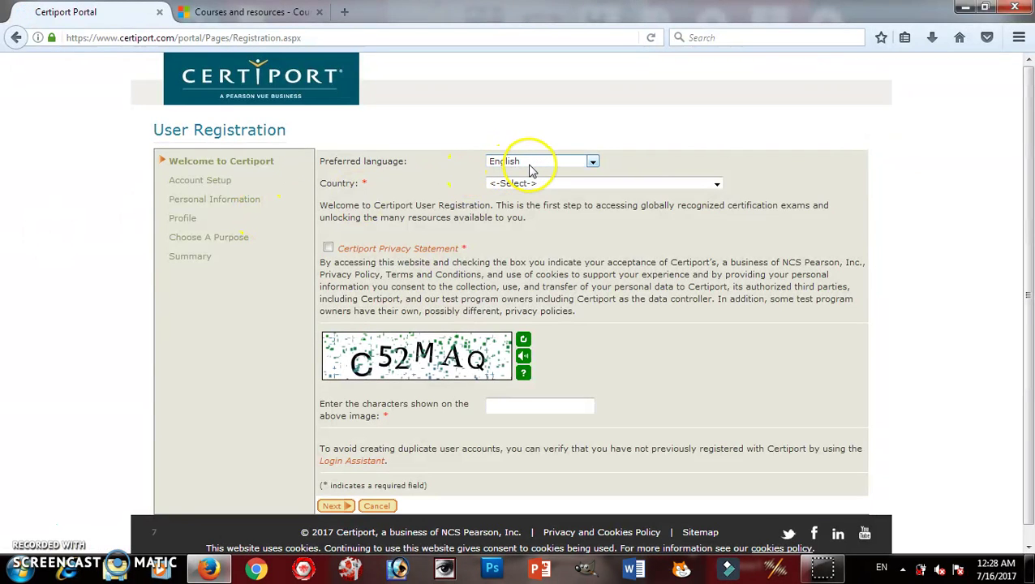
{"action": "left_click", "coordinate": [530, 167]}
{"action": "left_click", "coordinate": [527, 166]}
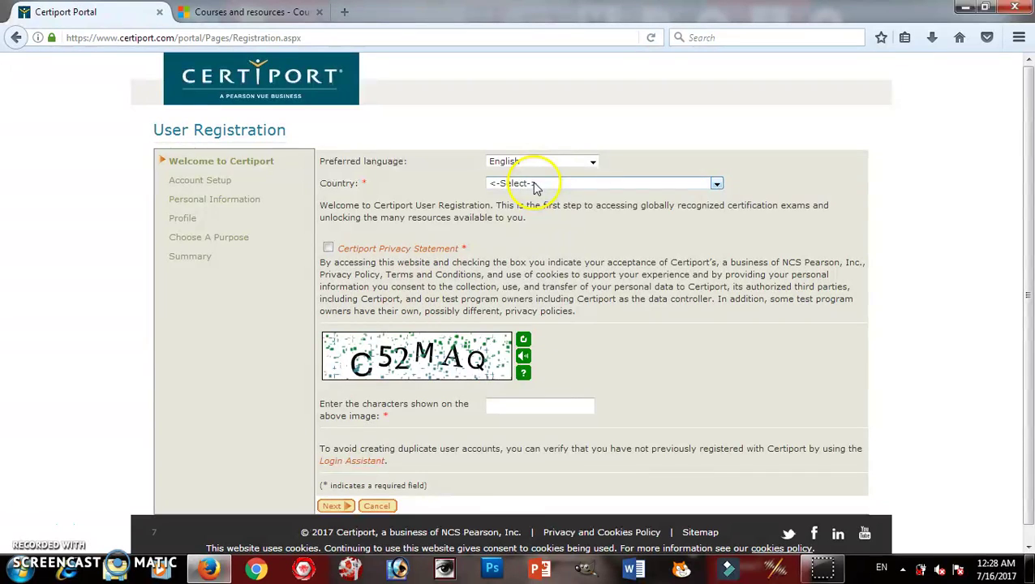
{"action": "left_click", "coordinate": [534, 185]}
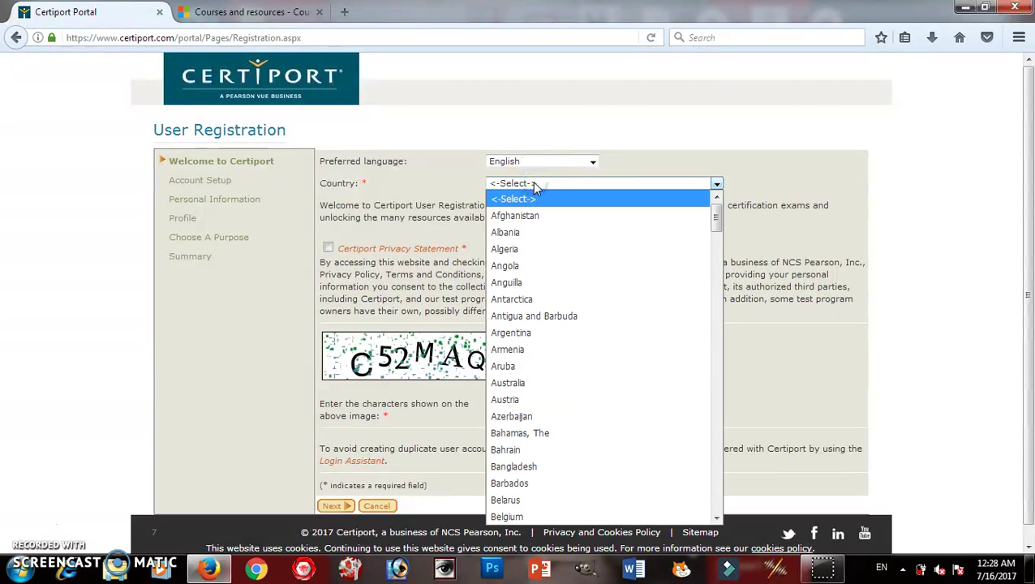
{"action": "key", "text": "e"}
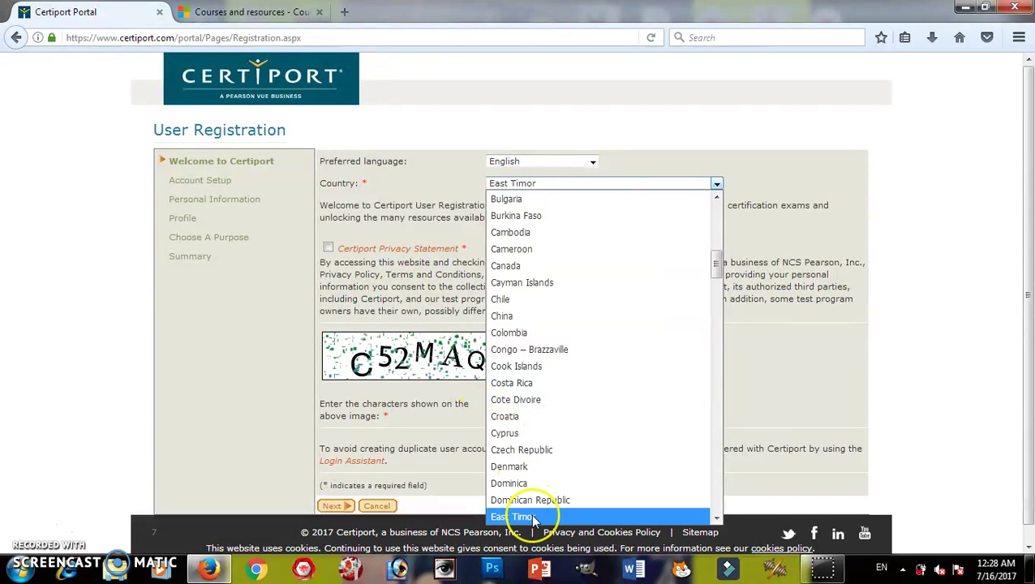
{"action": "key", "text": "Down"}
{"action": "key", "text": "Down"}
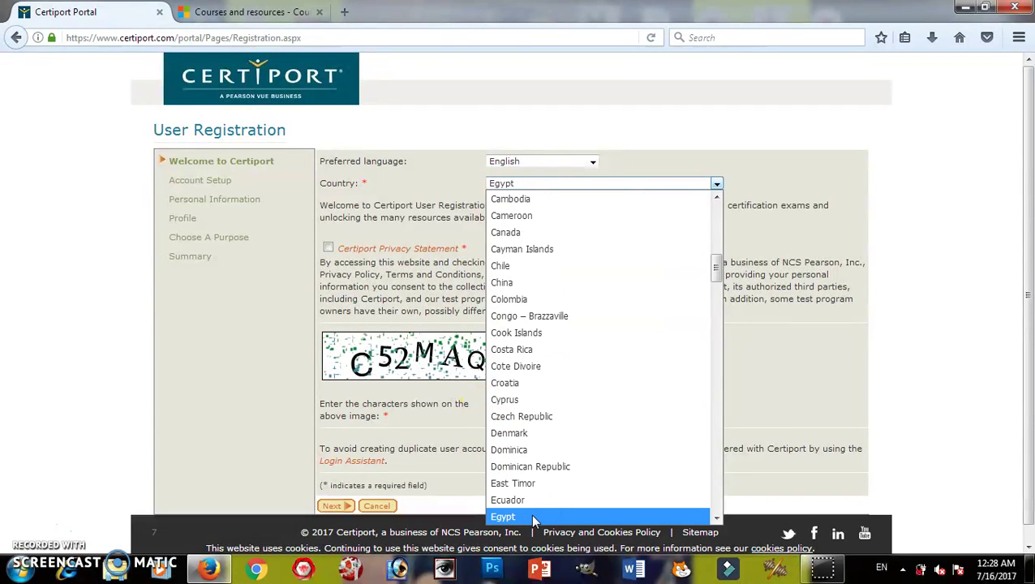
{"action": "key", "text": "Return"}
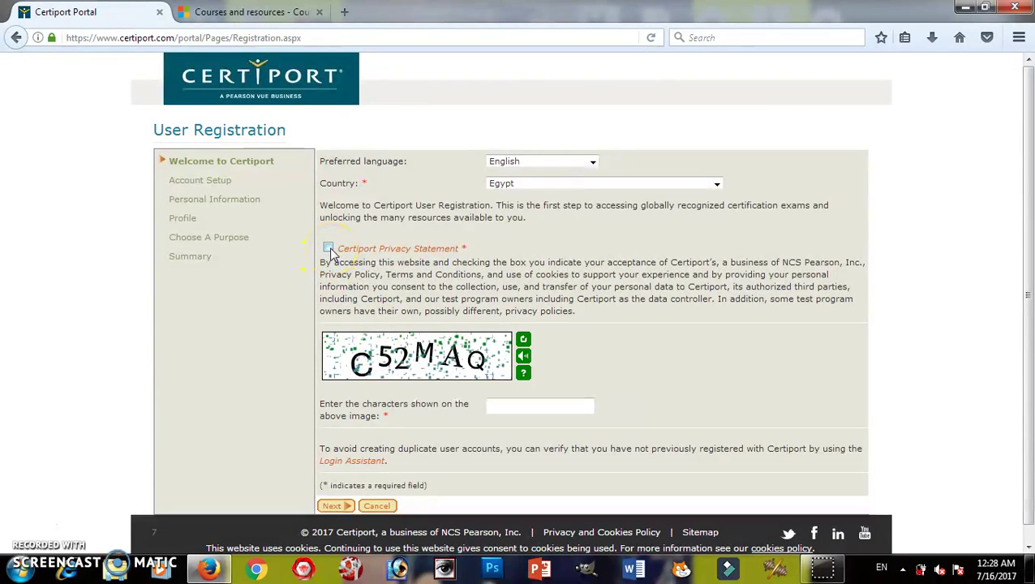
Accept the Certiport Privacy Statement and enter the CAPTCHA characters.
{"action": "left_click", "coordinate": [328, 249]}
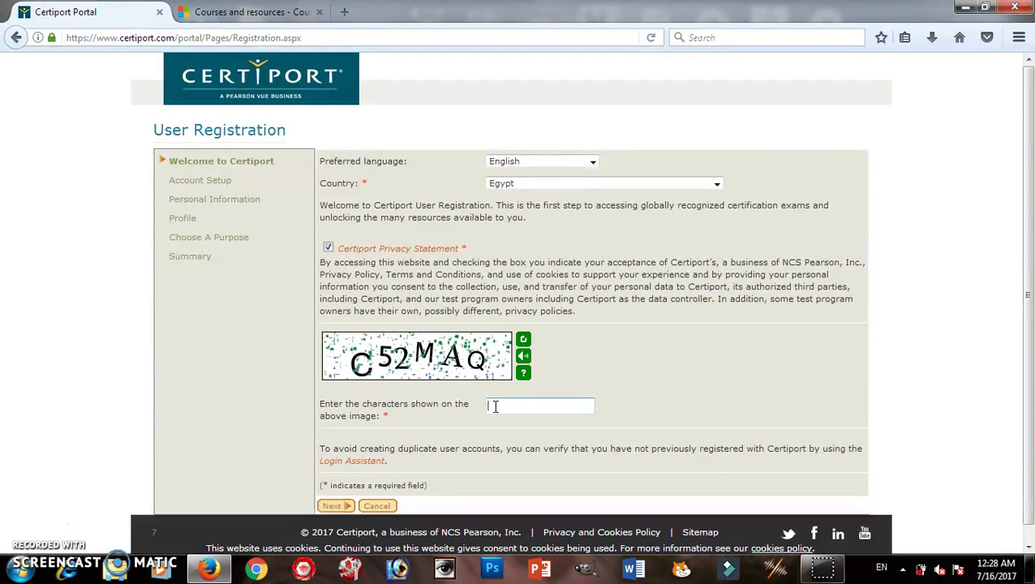
{"action": "left_click", "coordinate": [570, 375]}
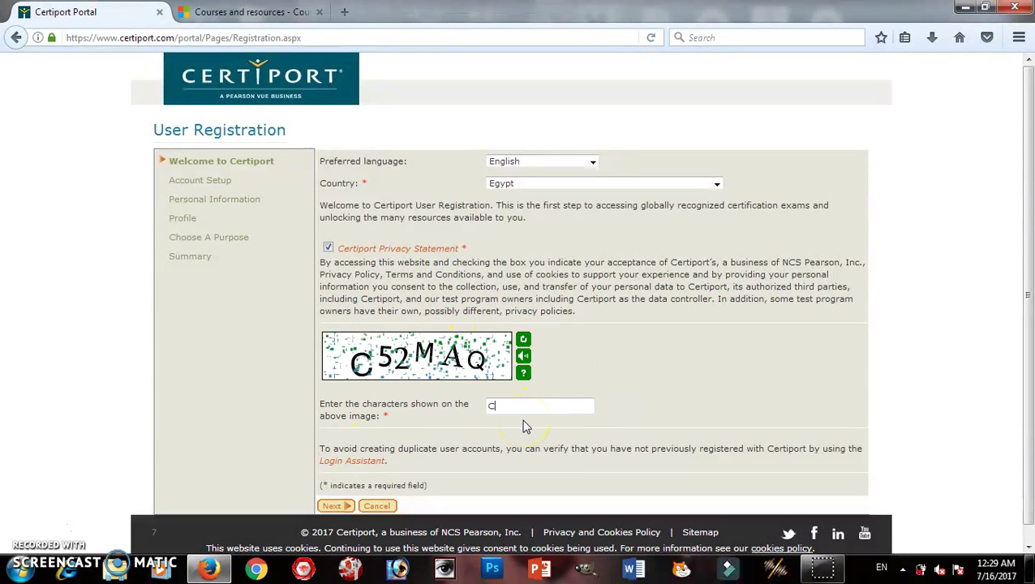
{"action": "type", "text": "C52MAQ"}
{"action": "left_click", "coordinate": [324, 471]}
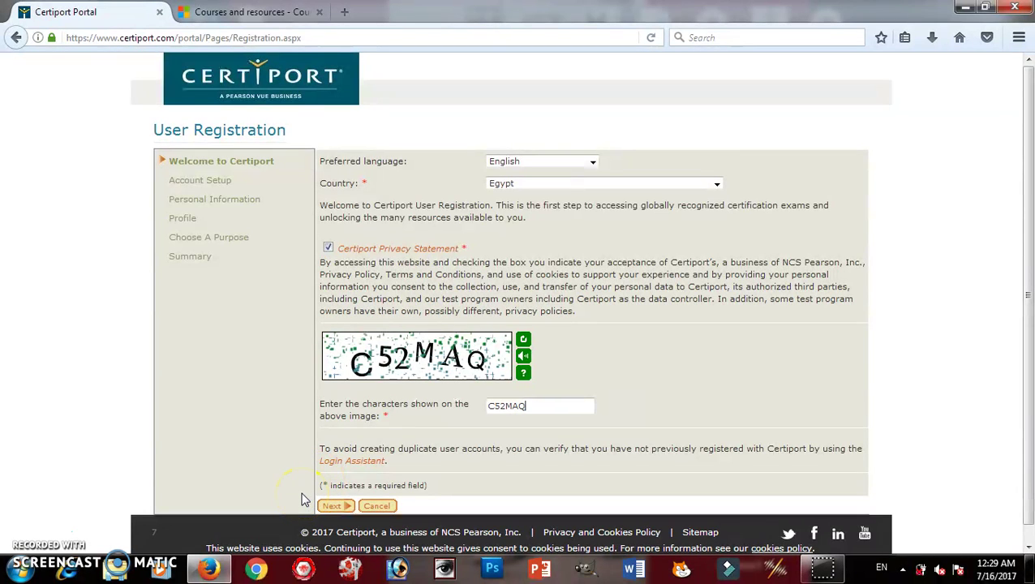
Go to Account Setup and enter the first, middle and last names for the certificate name.
{"action": "left_click", "coordinate": [332, 505]}
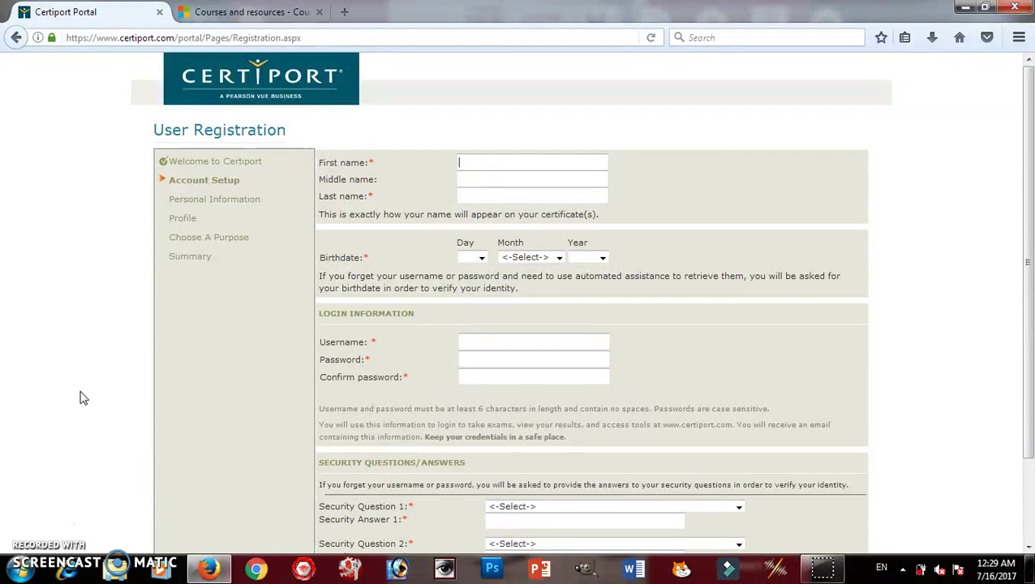
{"action": "left_click", "coordinate": [481, 167]}
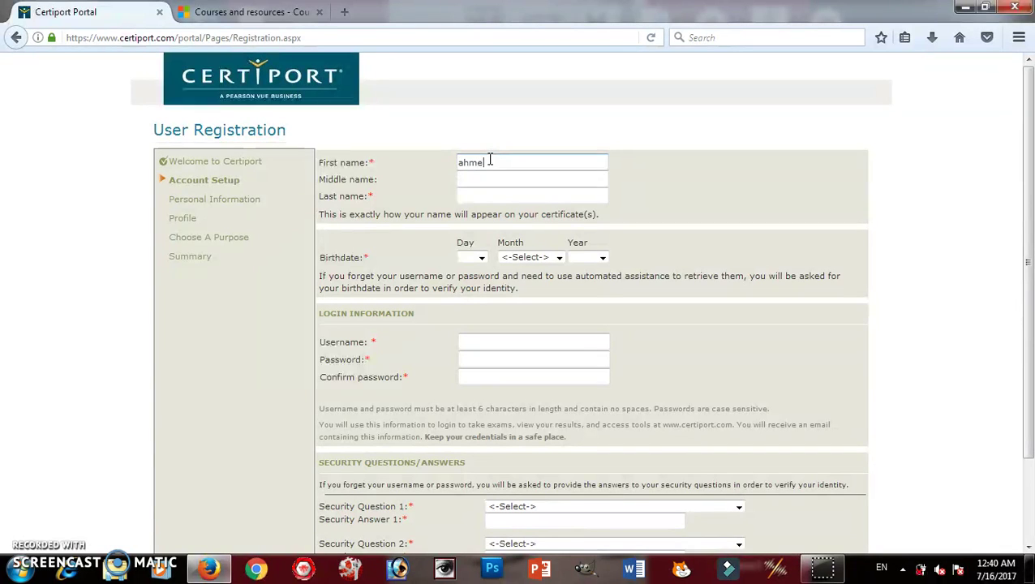
{"action": "left_click", "coordinate": [485, 178]}
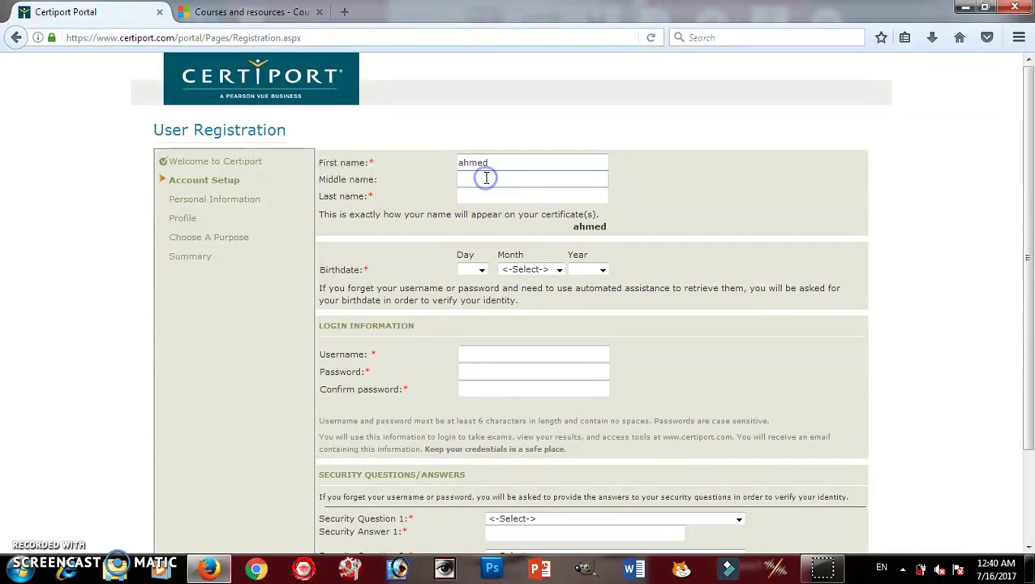
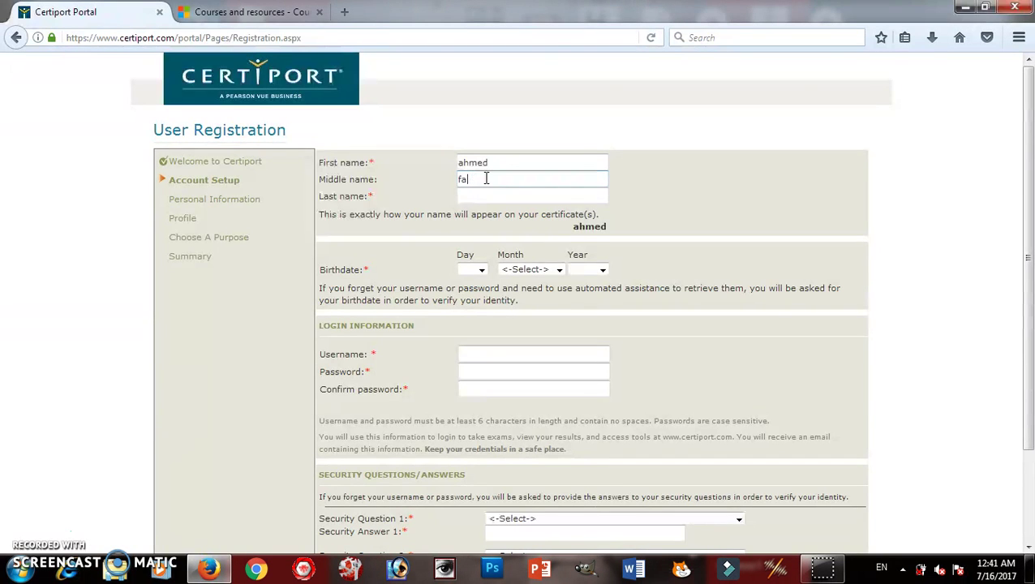
{"action": "left_click", "coordinate": [486, 198]}
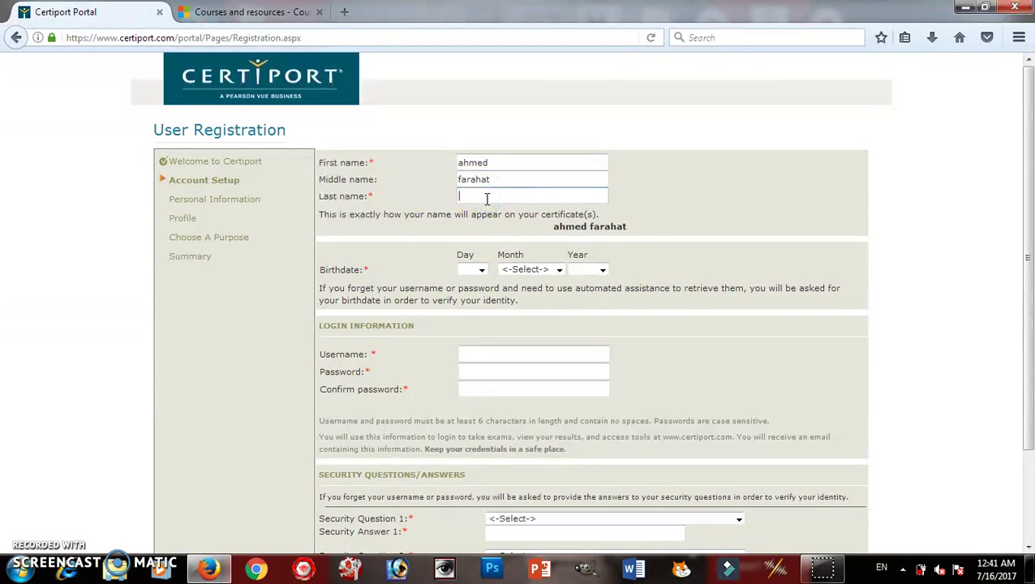
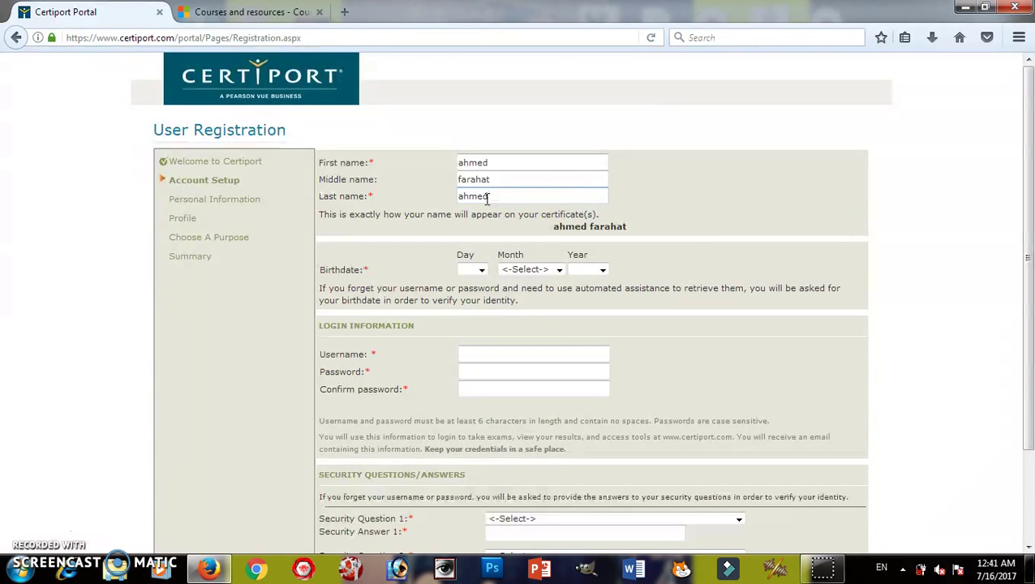
{"action": "left_click", "coordinate": [670, 233]}
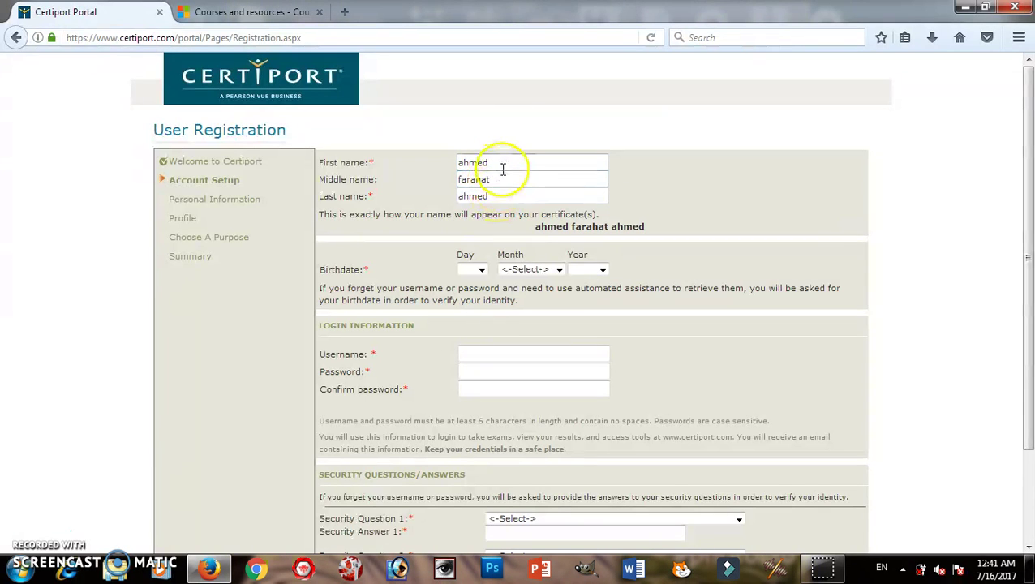
{"action": "left_click", "coordinate": [500, 194]}
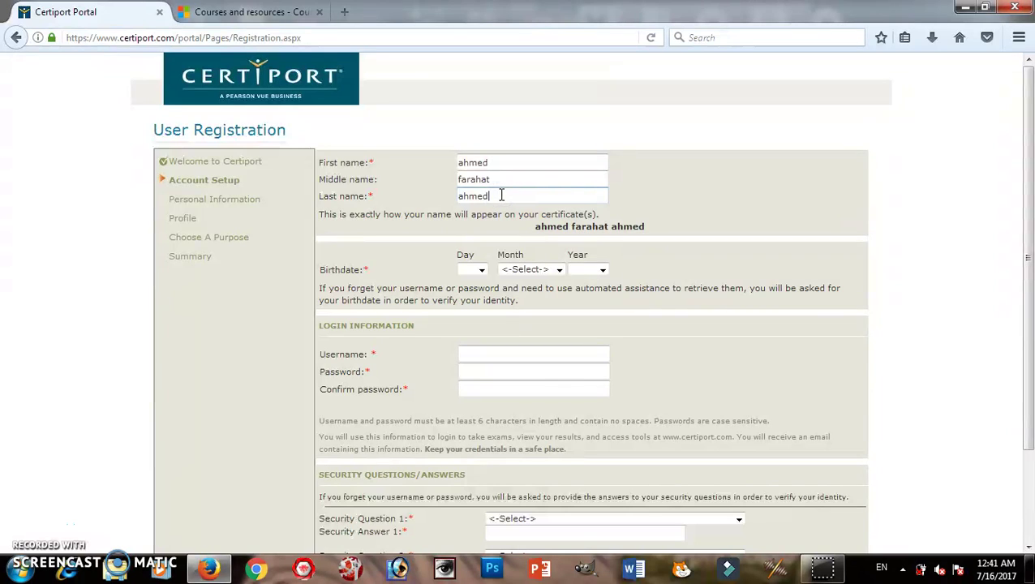
Set the birth day to 3 and the birth month to February.
{"action": "left_click", "coordinate": [481, 270]}
{"action": "left_click", "coordinate": [452, 403]}
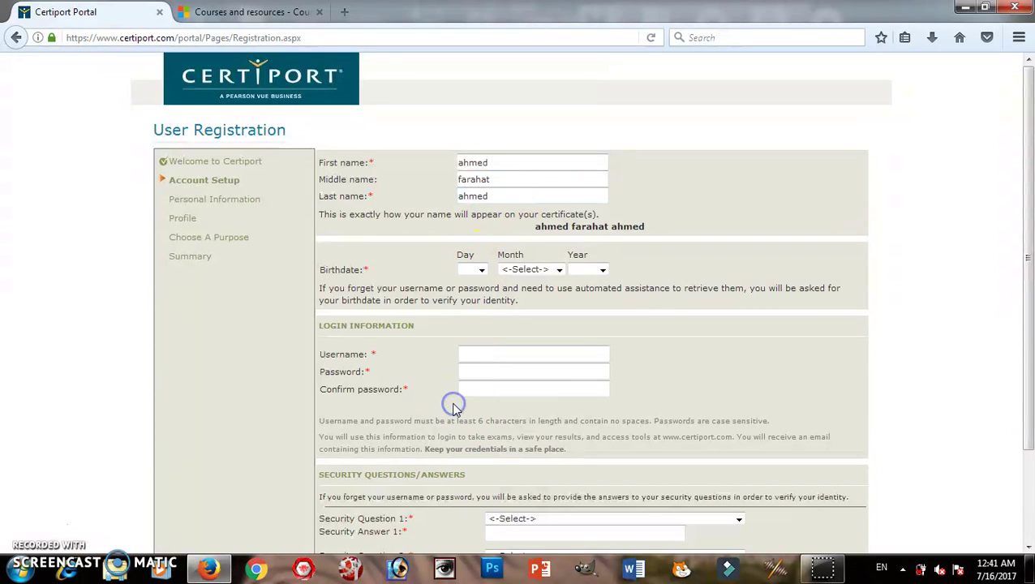
{"action": "left_click", "coordinate": [481, 270]}
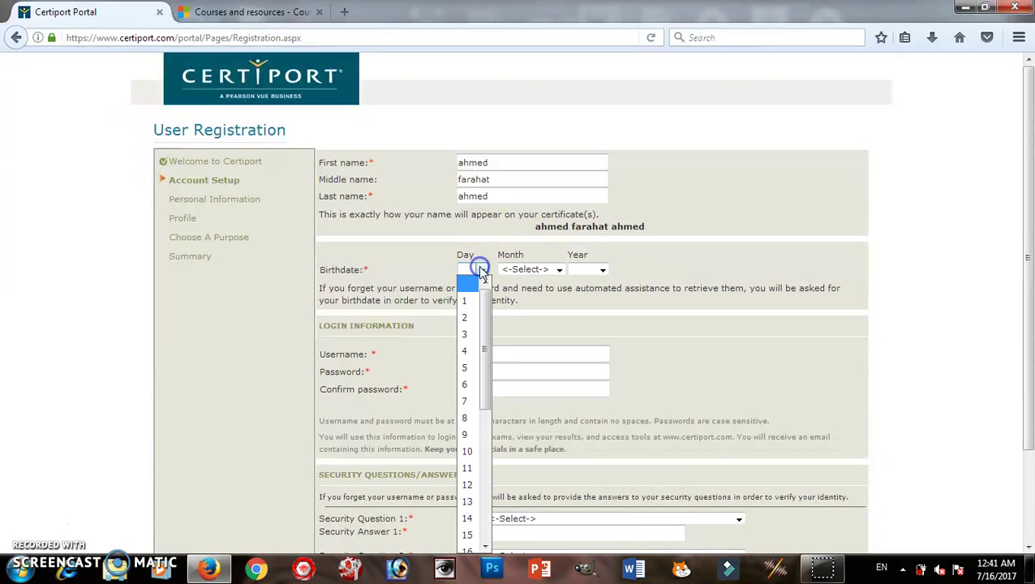
{"action": "left_click", "coordinate": [470, 332]}
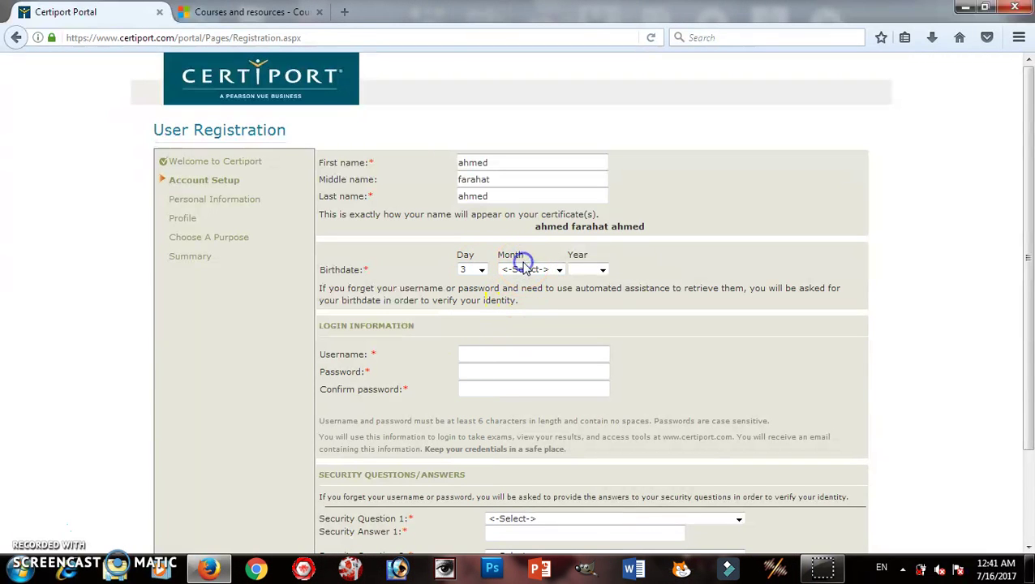
{"action": "left_click", "coordinate": [523, 269]}
{"action": "left_click", "coordinate": [523, 318]}
Correct the birth year from 2014 to 1984.
{"action": "left_click", "coordinate": [598, 271]}
{"action": "left_click", "coordinate": [584, 350]}
{"action": "left_click", "coordinate": [602, 271]}
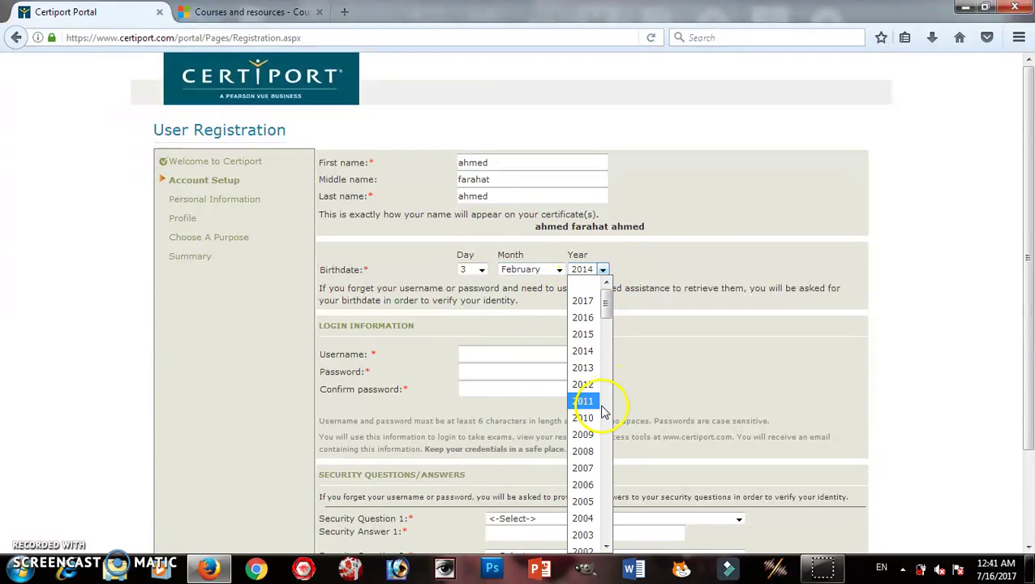
{"action": "left_click", "coordinate": [618, 529]}
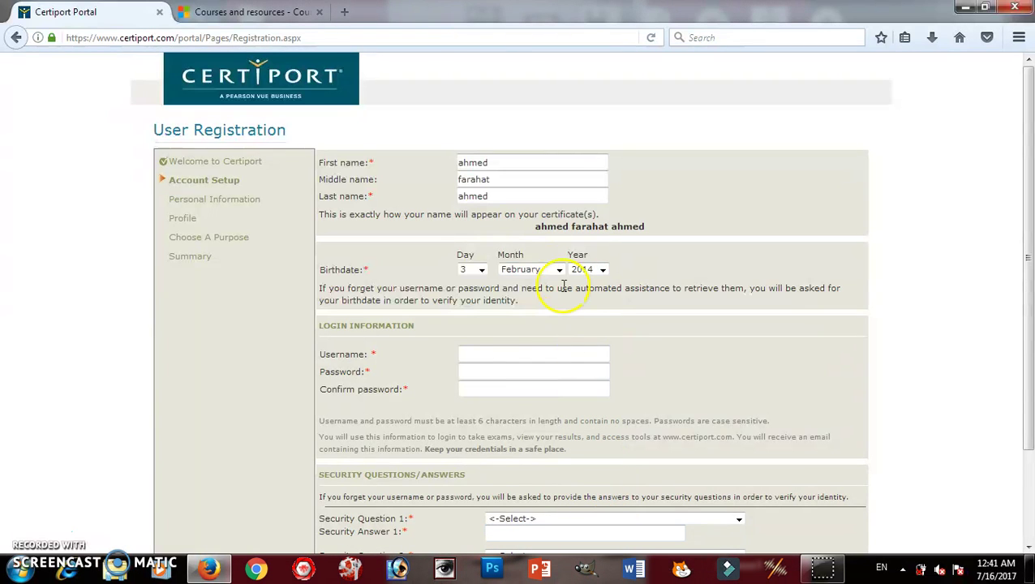
{"action": "left_click", "coordinate": [603, 270]}
{"action": "left_click", "coordinate": [605, 391]}
{"action": "left_click", "coordinate": [605, 389]}
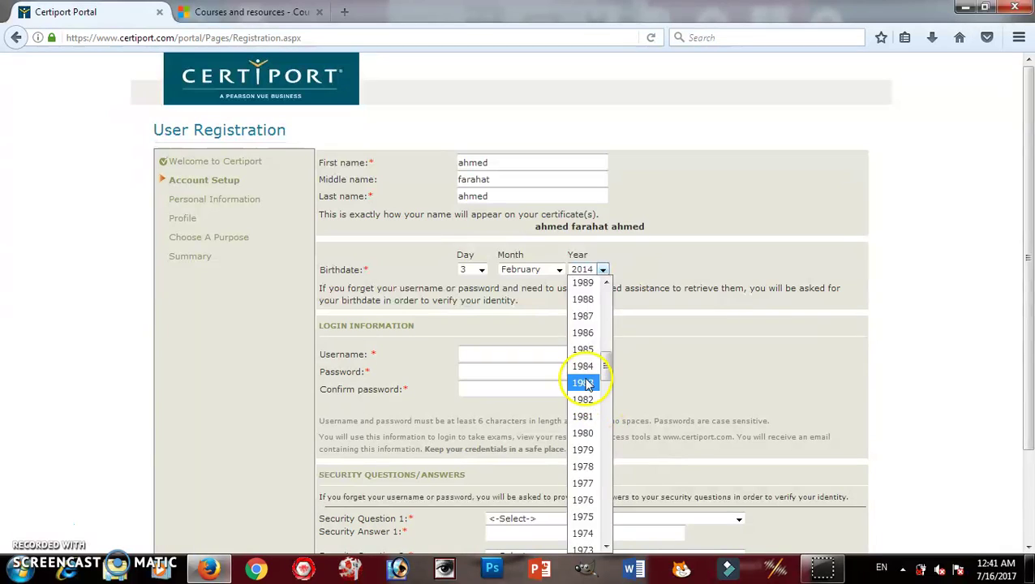
{"action": "left_click", "coordinate": [588, 365]}
{"action": "left_click", "coordinate": [483, 347]}
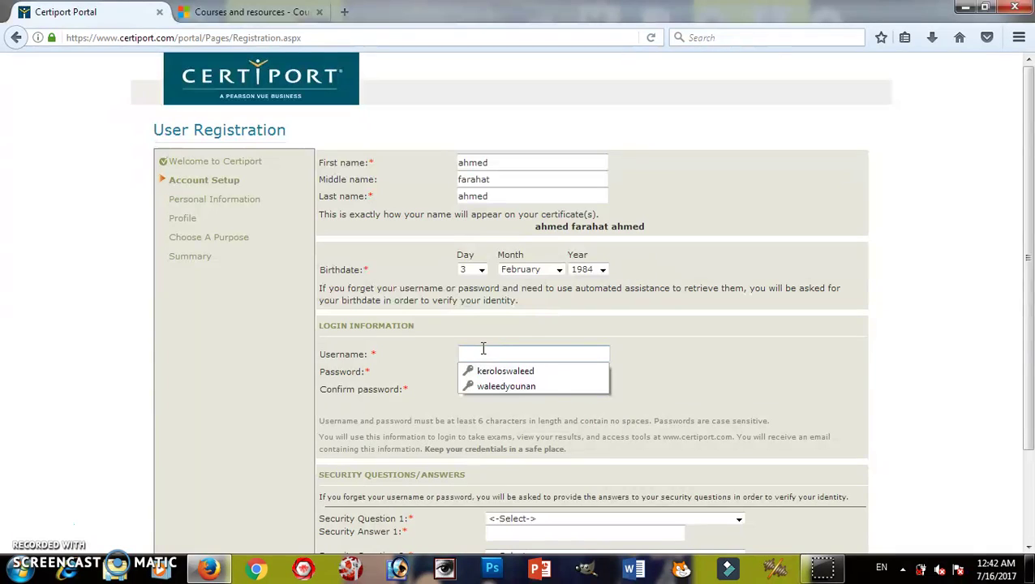
Enter and revise a username, check its availability, then reload the registration page.
{"action": "left_click", "coordinate": [485, 354]}
{"action": "type", "text": "ahmed"}
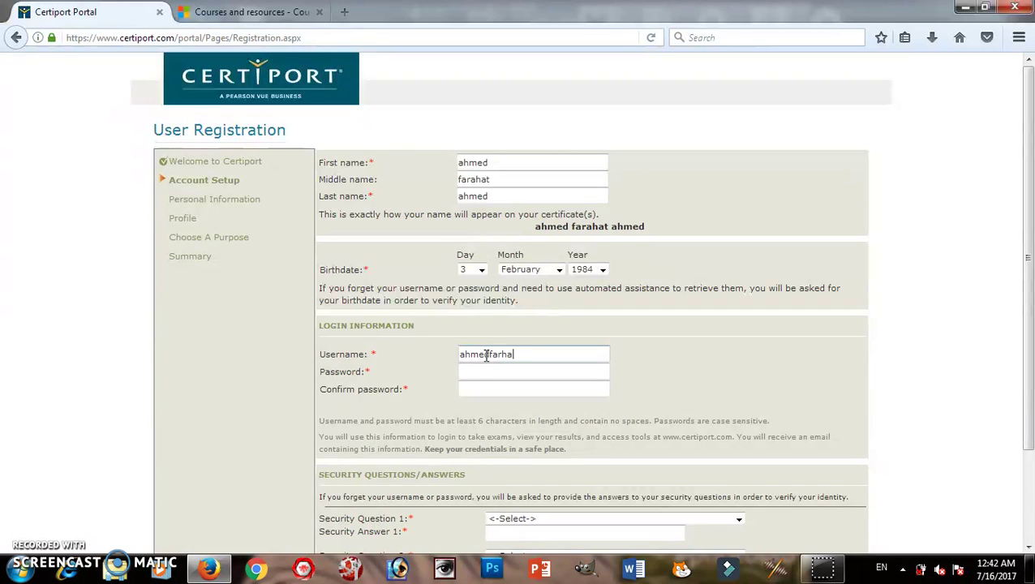
{"action": "left_click", "coordinate": [683, 382]}
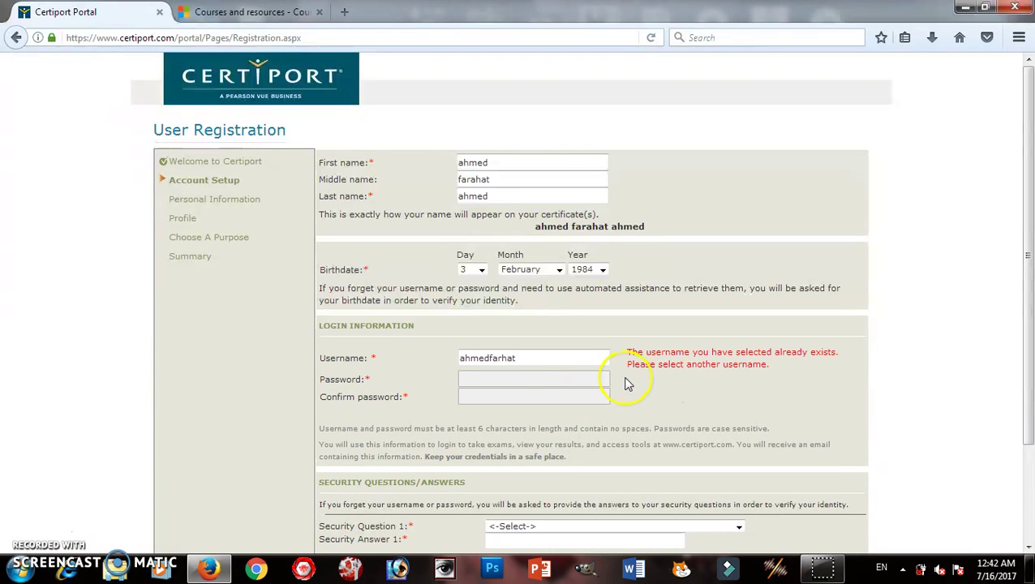
{"action": "left_click", "coordinate": [566, 358]}
{"action": "key", "text": "BackSpace"}
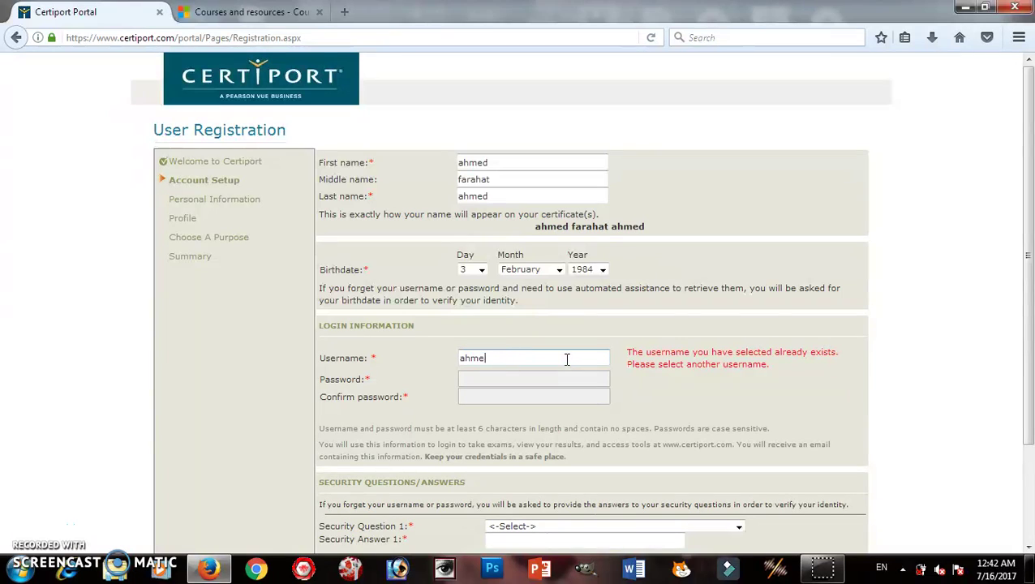
{"action": "left_click", "coordinate": [663, 398]}
{"action": "left_click", "coordinate": [589, 362]}
{"action": "type", "text": "ahm"}
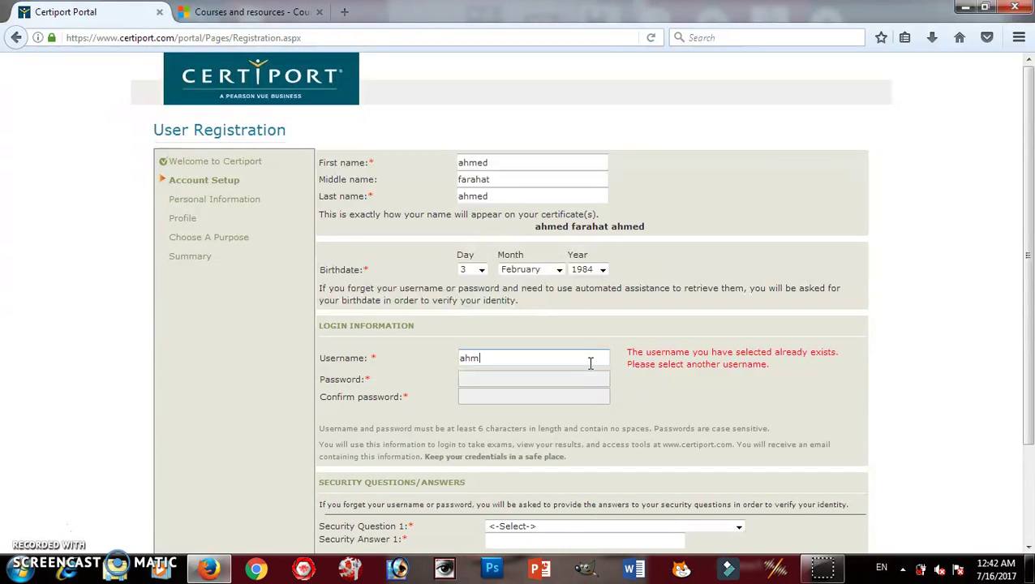
{"action": "type", "text": "300"}
{"action": "left_click", "coordinate": [249, 335]}
{"action": "left_click", "coordinate": [653, 38]}
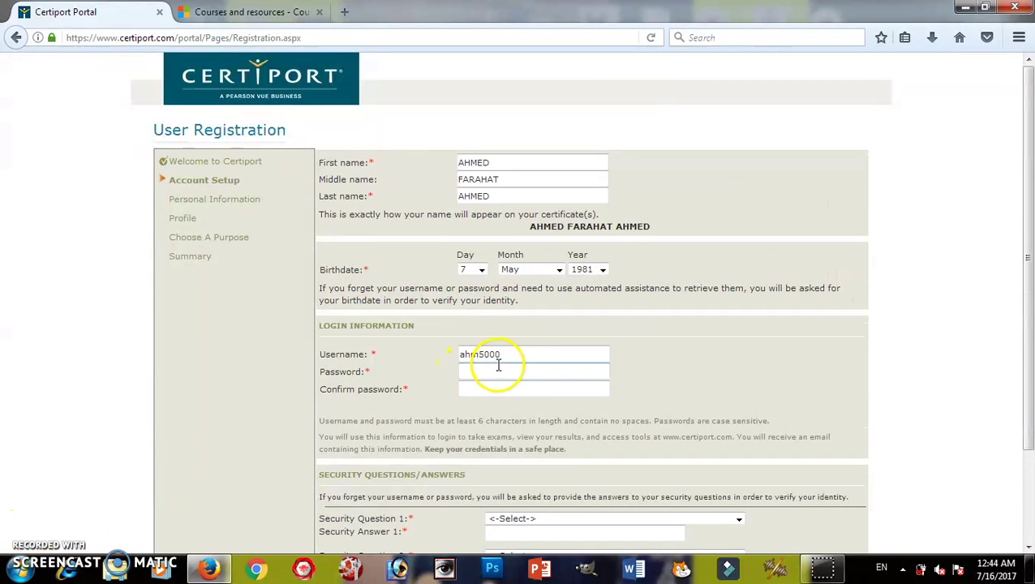
Enter the account password and type it again in Confirm password.
{"action": "left_click", "coordinate": [490, 370]}
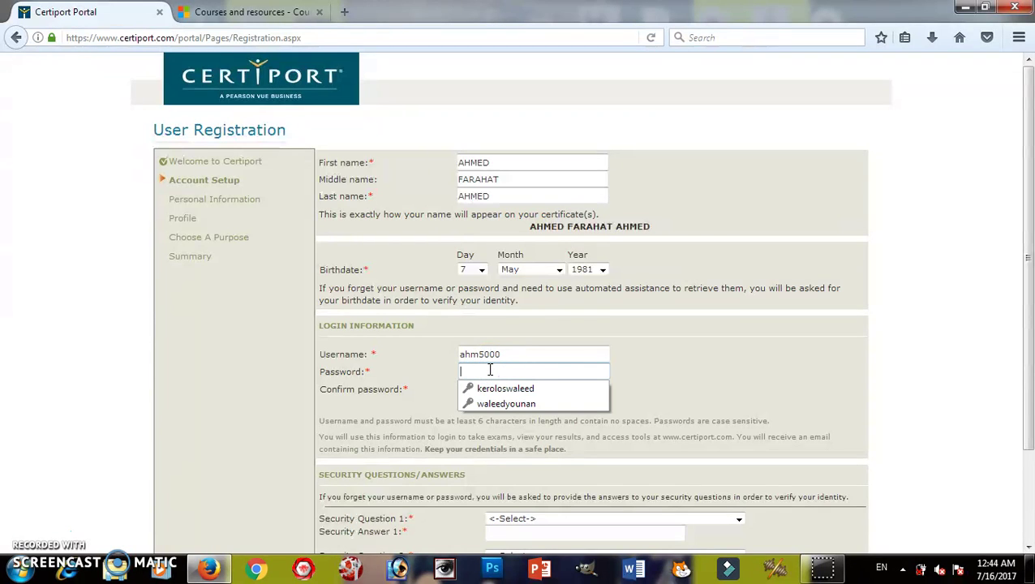
{"action": "type", "text": "••••••"}
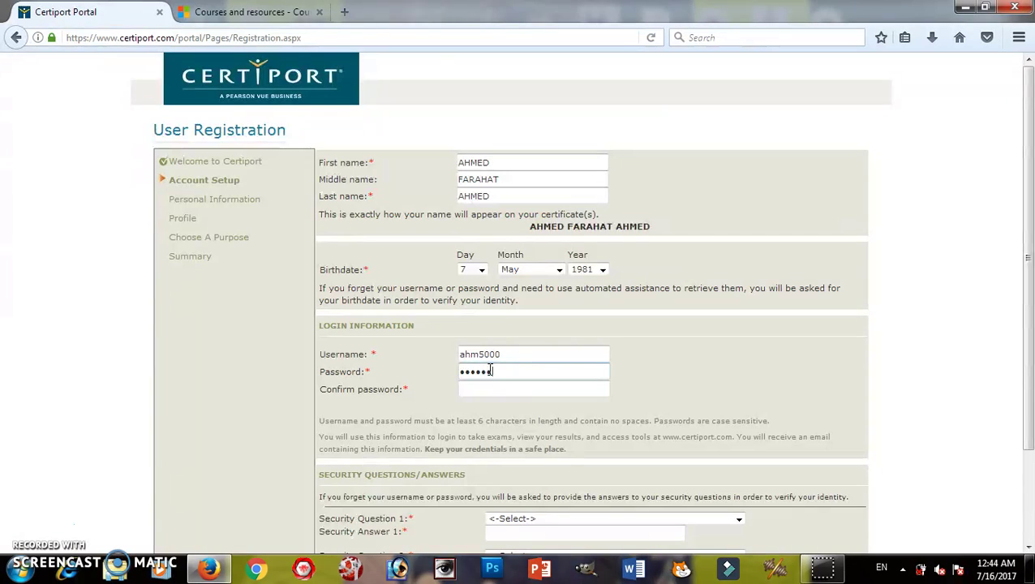
{"action": "left_click", "coordinate": [490, 391]}
{"action": "type", "text": "•••"}
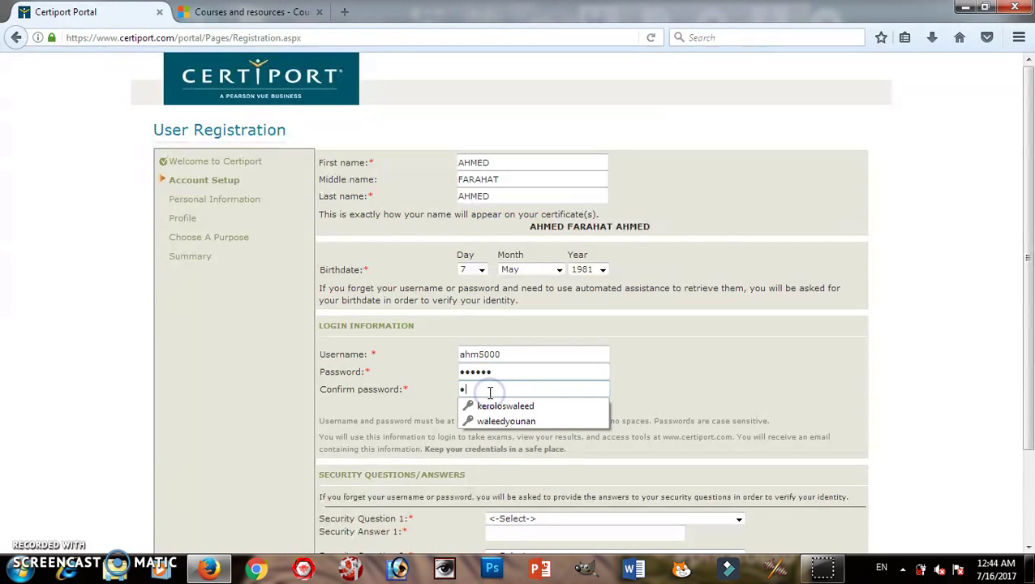
{"action": "type", "text": "•••"}
{"action": "left_click", "coordinate": [274, 365]}
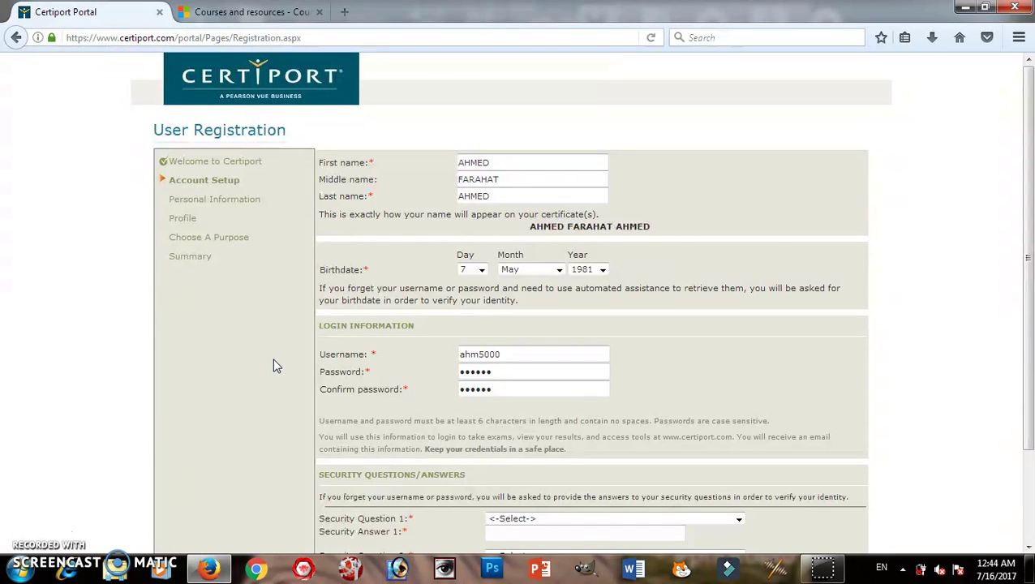
Choose 'In what city or town were you born?' as Security Question 1 and answer it.
{"action": "scroll", "coordinate": [273, 365], "scroll_direction": "down", "scroll_amount": 3}
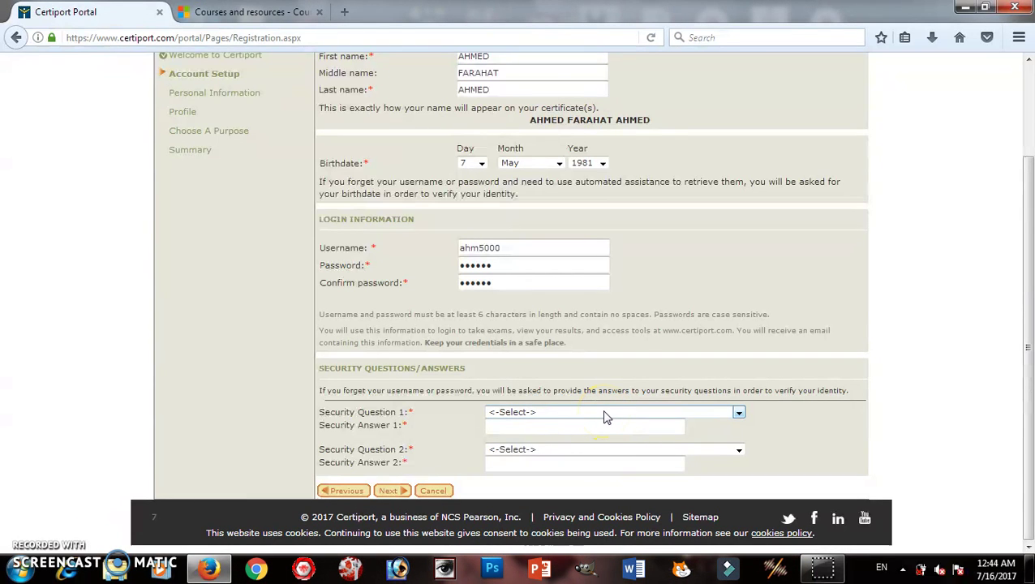
{"action": "left_click", "coordinate": [604, 413]}
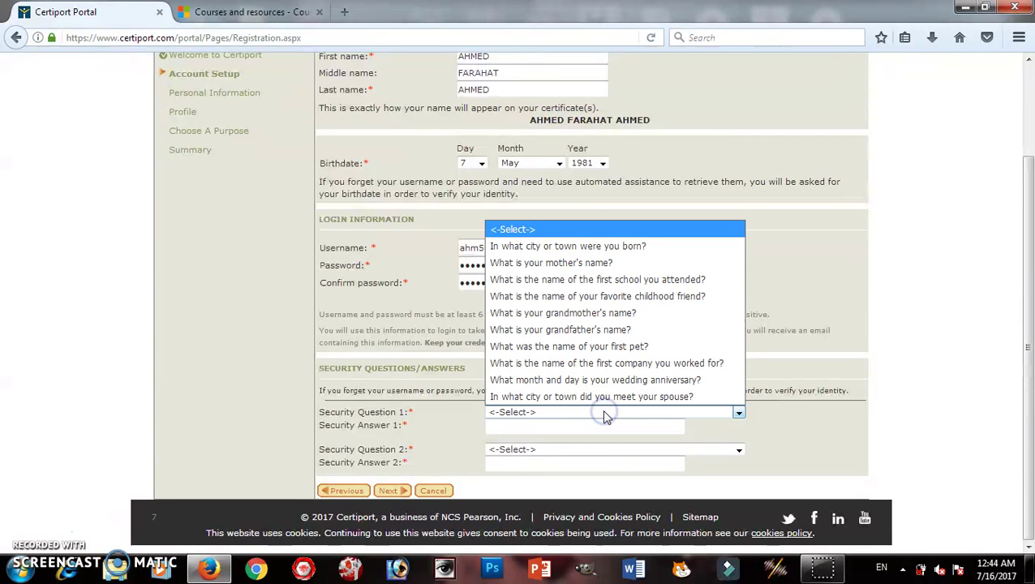
{"action": "left_click", "coordinate": [623, 253]}
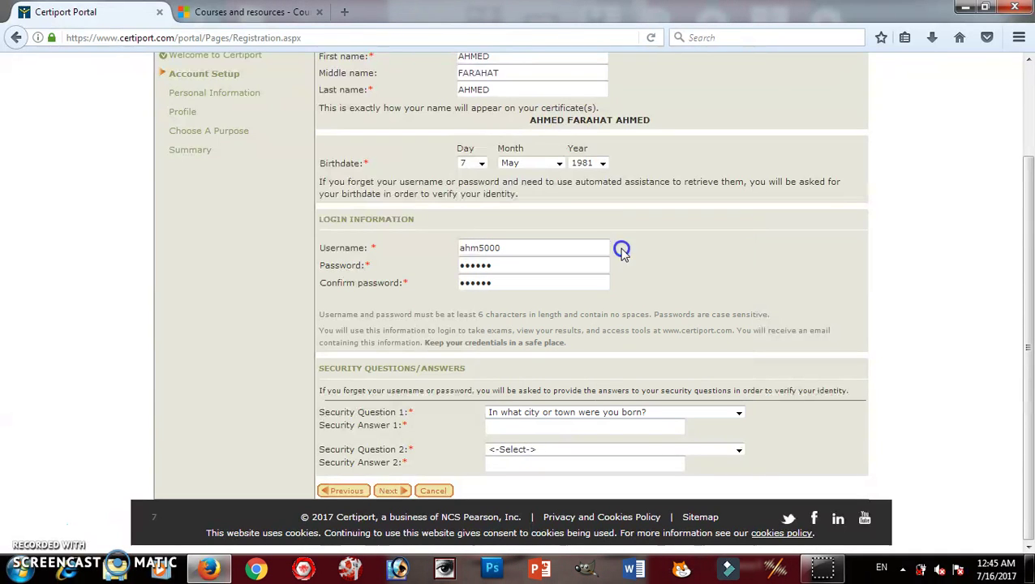
{"action": "left_click", "coordinate": [514, 426]}
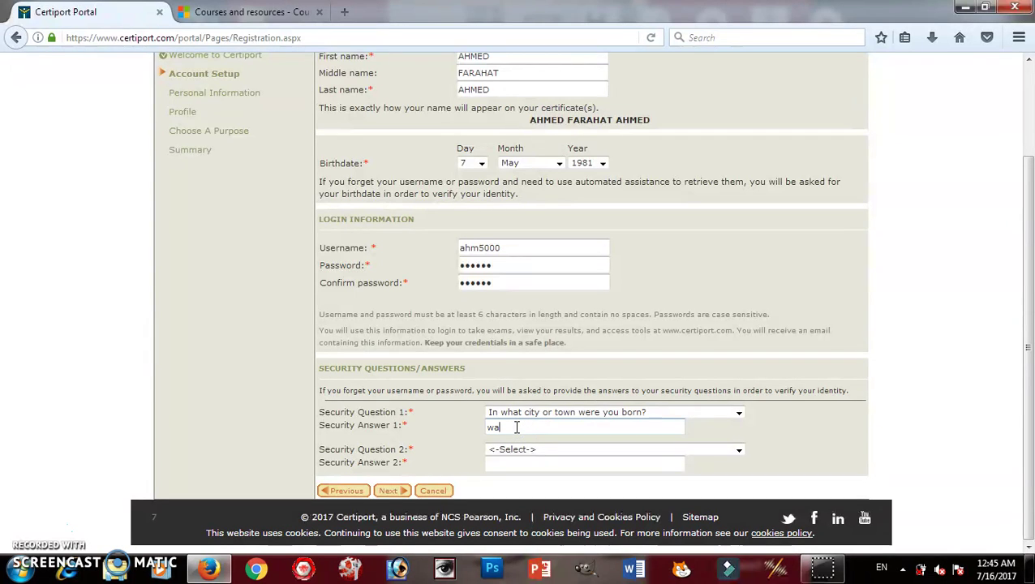
{"action": "type", "text": "wasta"}
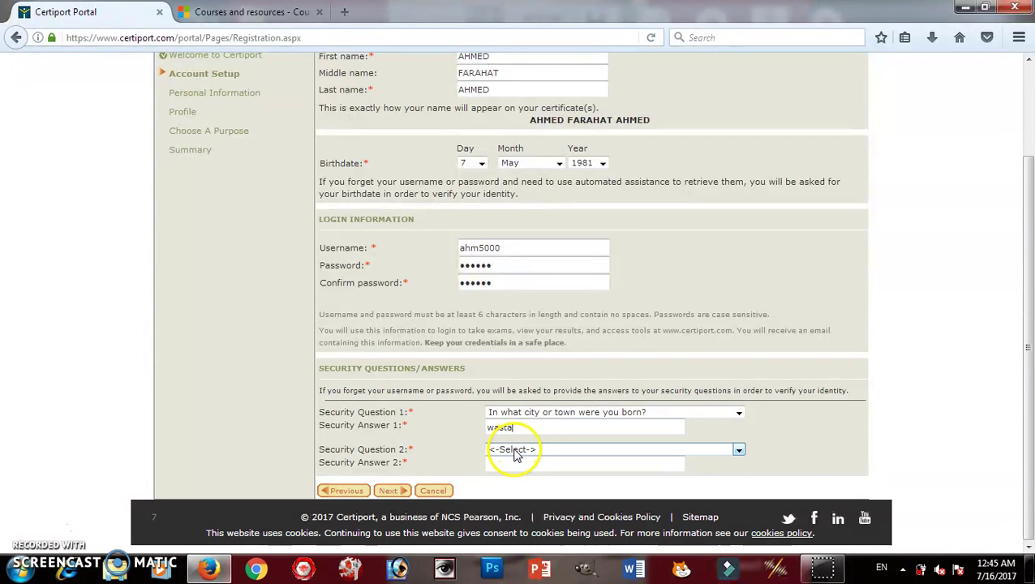
Choose 'What is your grandfather's name?' as Security Question 2 and answer it.
{"action": "left_click", "coordinate": [513, 449]}
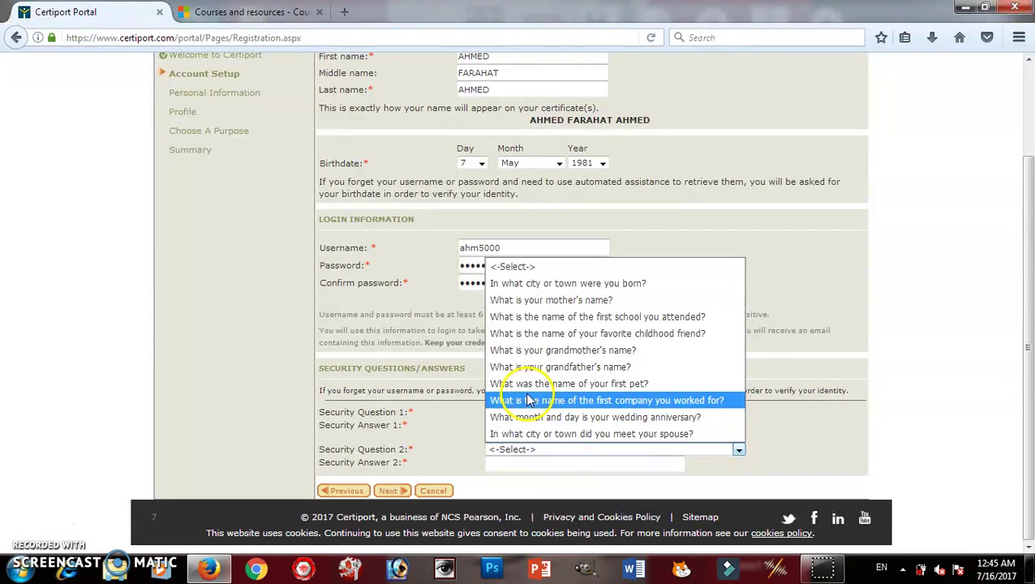
{"action": "left_click", "coordinate": [560, 366]}
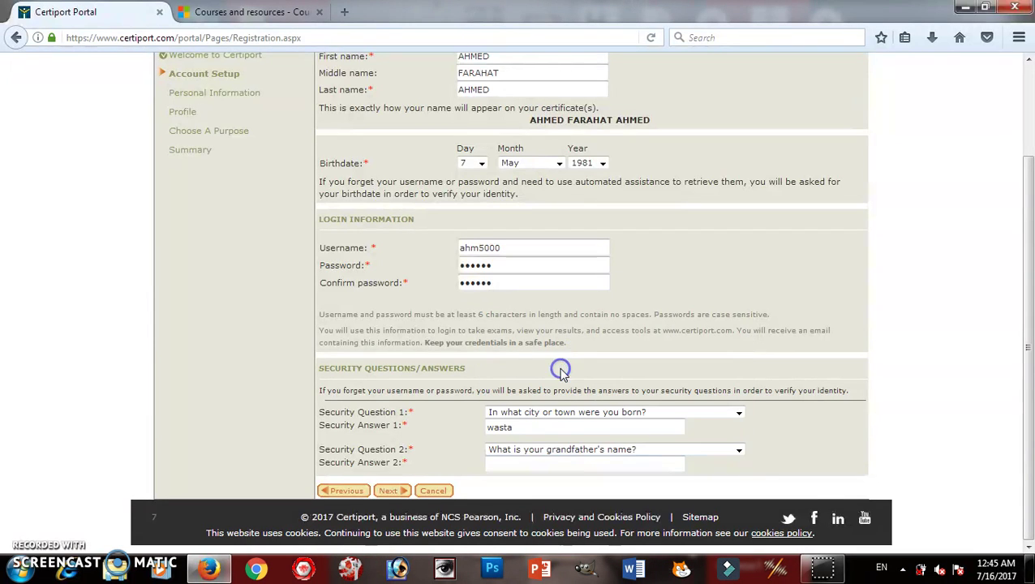
{"action": "left_click", "coordinate": [527, 464]}
{"action": "type", "text": "ahm"}
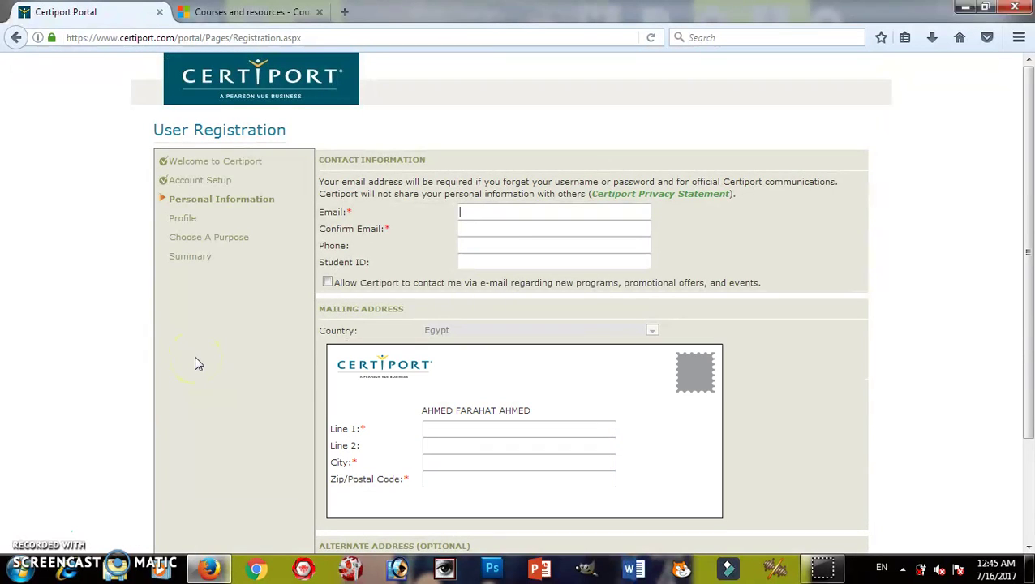
Enter the contact e-mail address and repeat it in Confirm Email.
{"action": "left_click", "coordinate": [466, 213]}
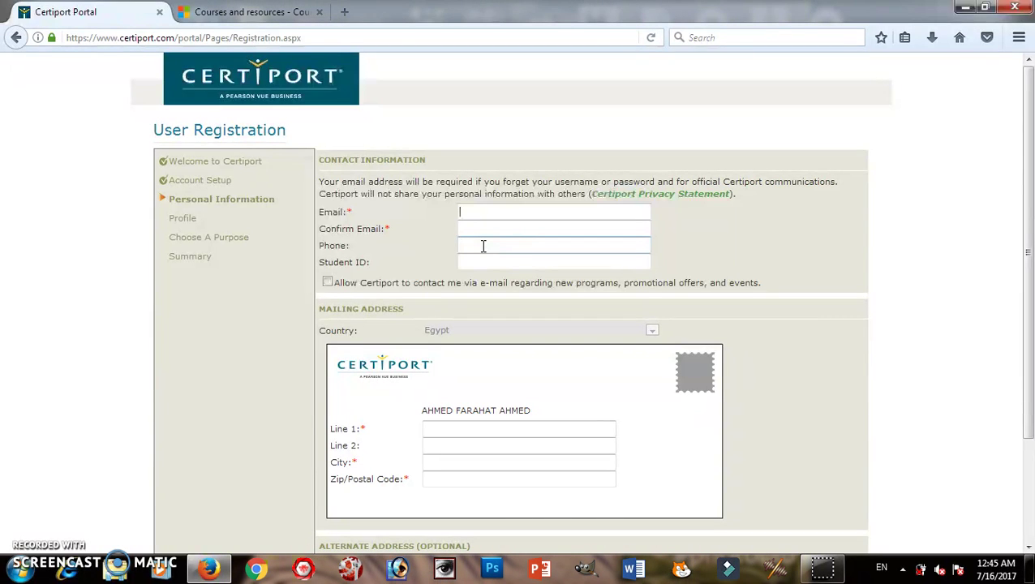
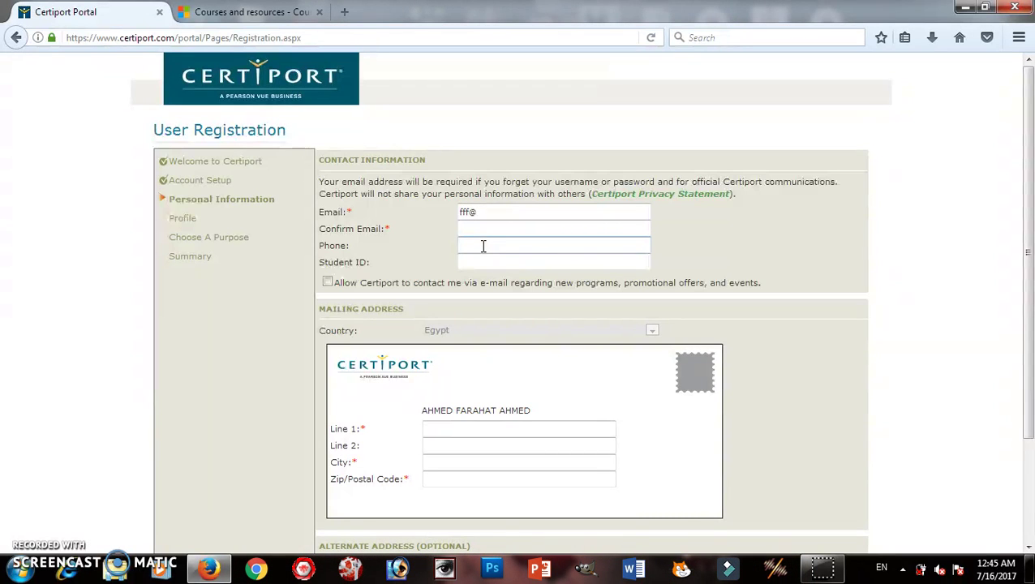
{"action": "left_click", "coordinate": [465, 229]}
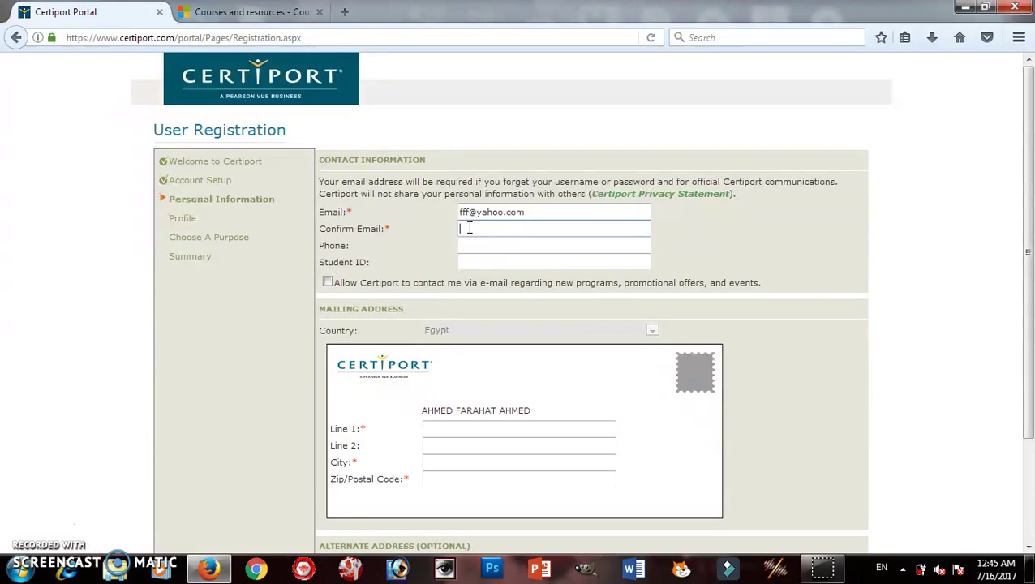
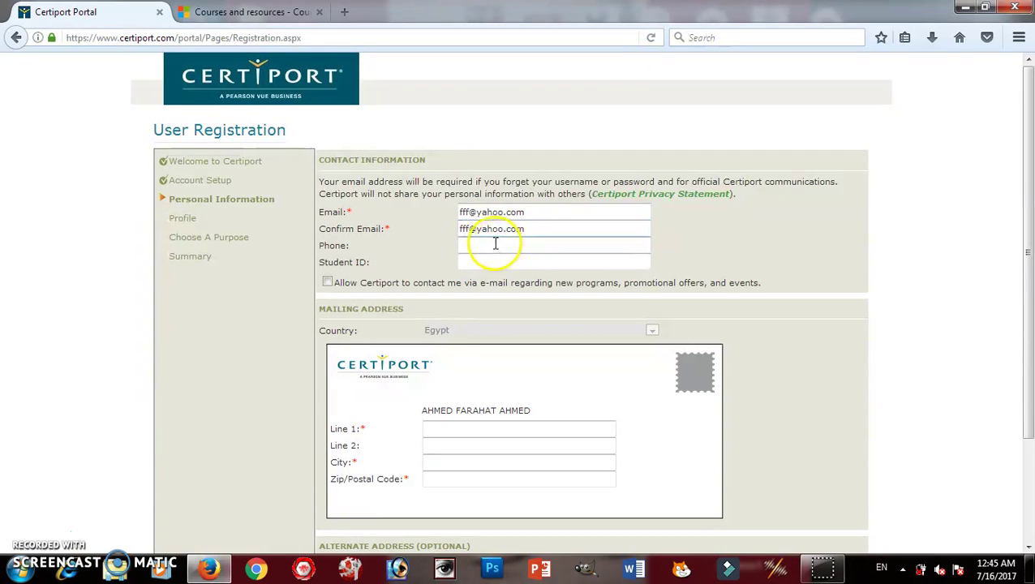
Fill in the phone number and the student ID.
{"action": "left_click", "coordinate": [497, 245]}
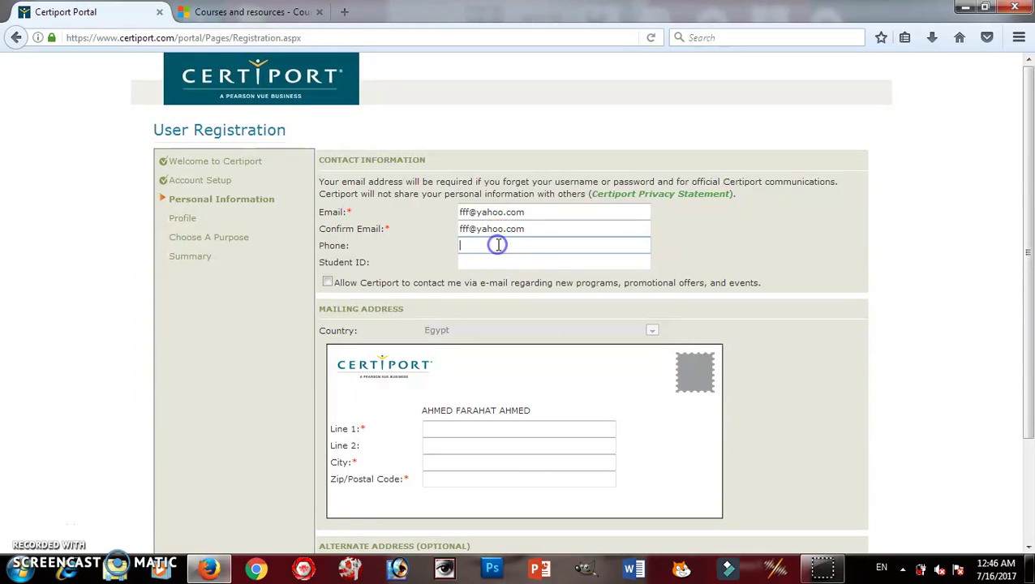
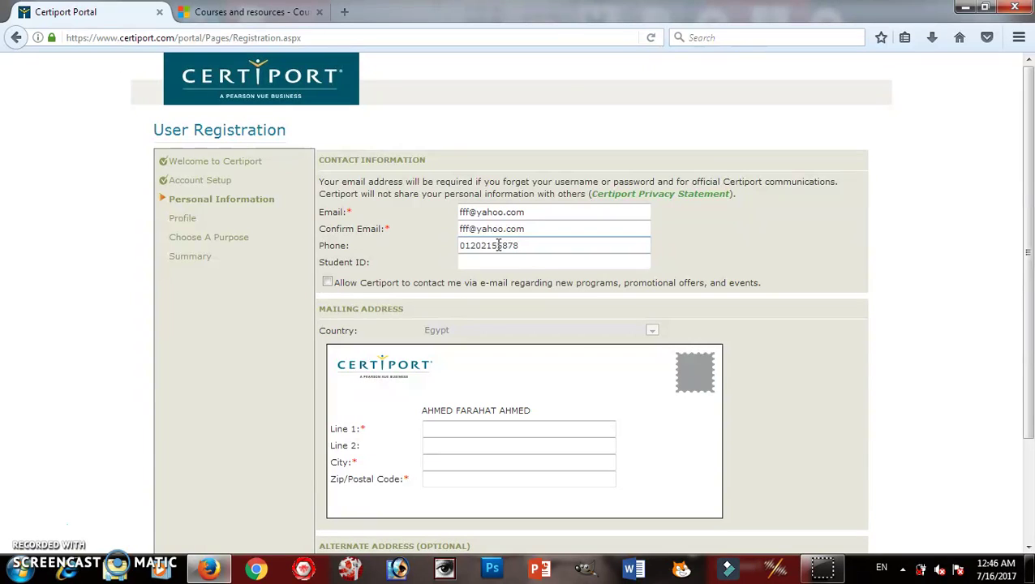
{"action": "left_click", "coordinate": [498, 246]}
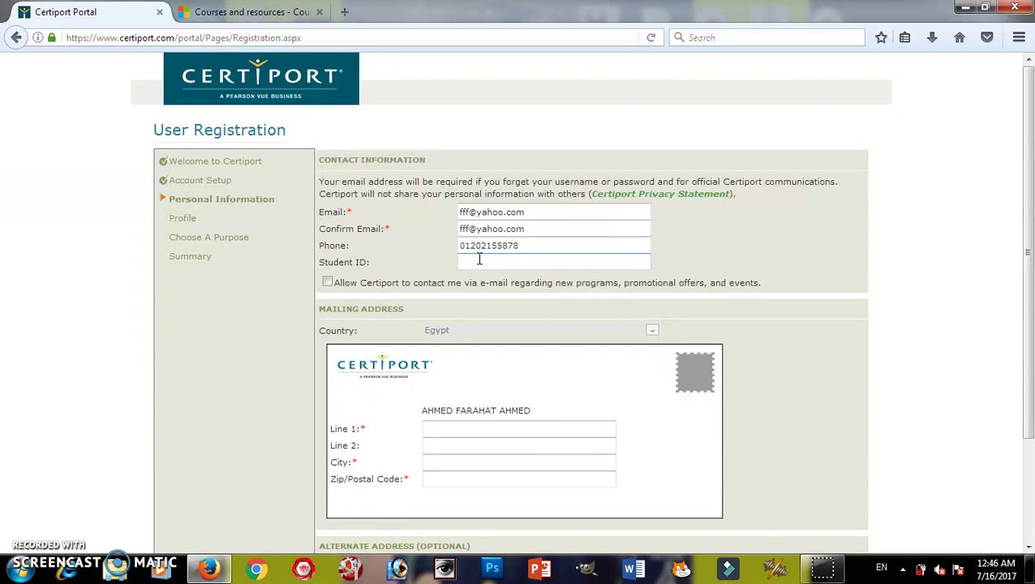
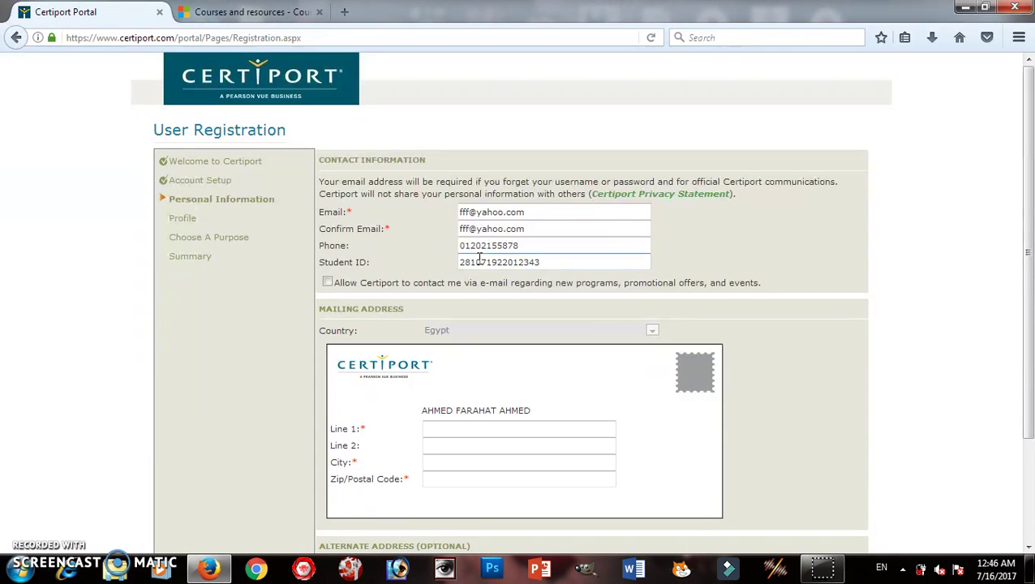
{"action": "left_click", "coordinate": [654, 346]}
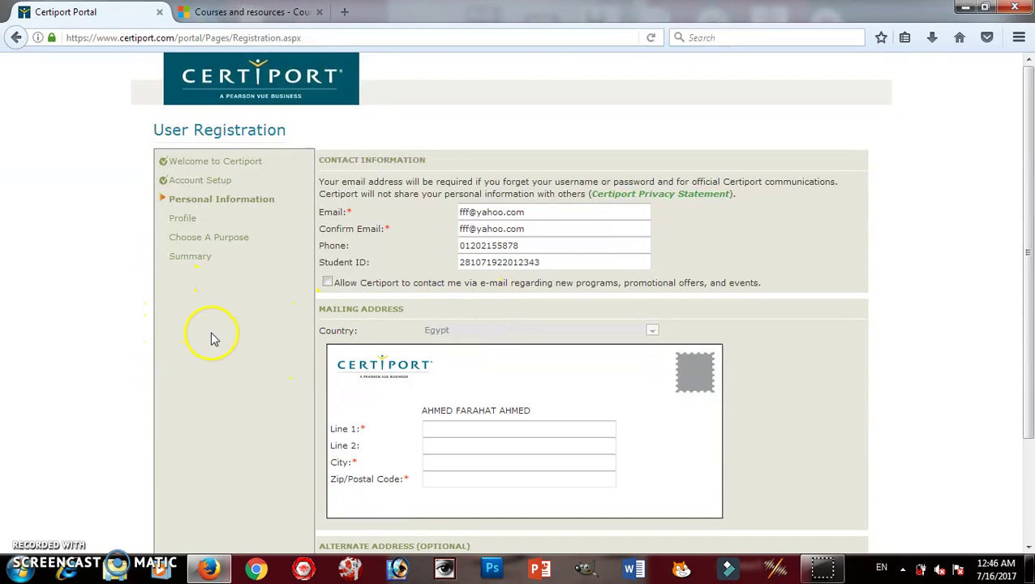
Type the street address into mailing address Line 1.
{"action": "left_click", "coordinate": [432, 428]}
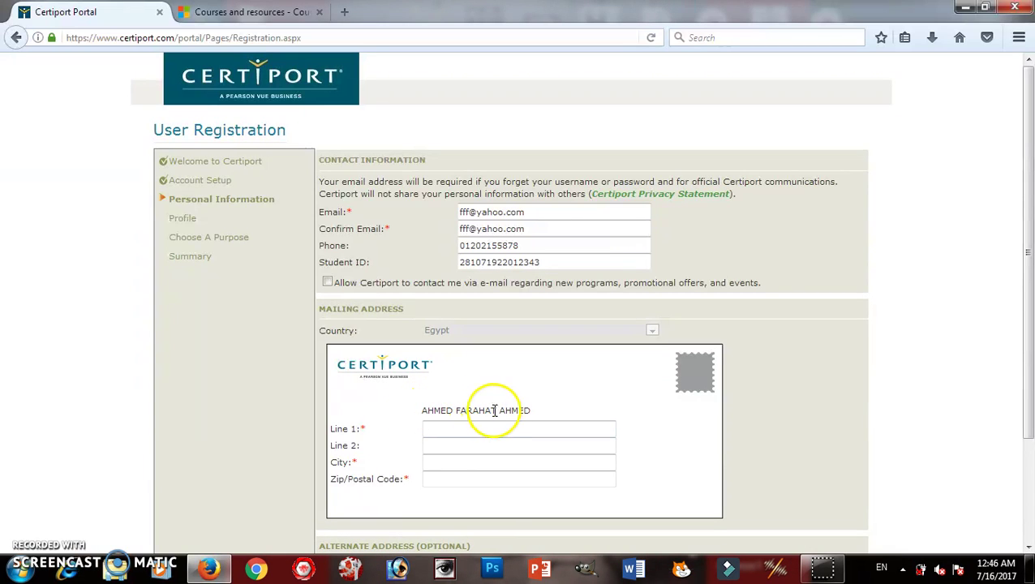
{"action": "double_click", "coordinate": [464, 411]}
{"action": "left_click", "coordinate": [441, 426]}
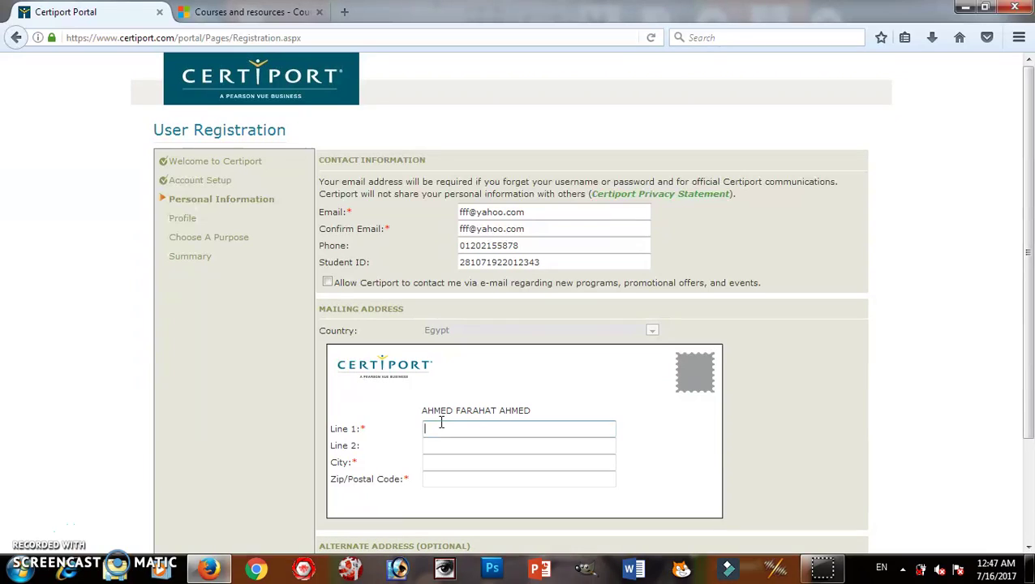
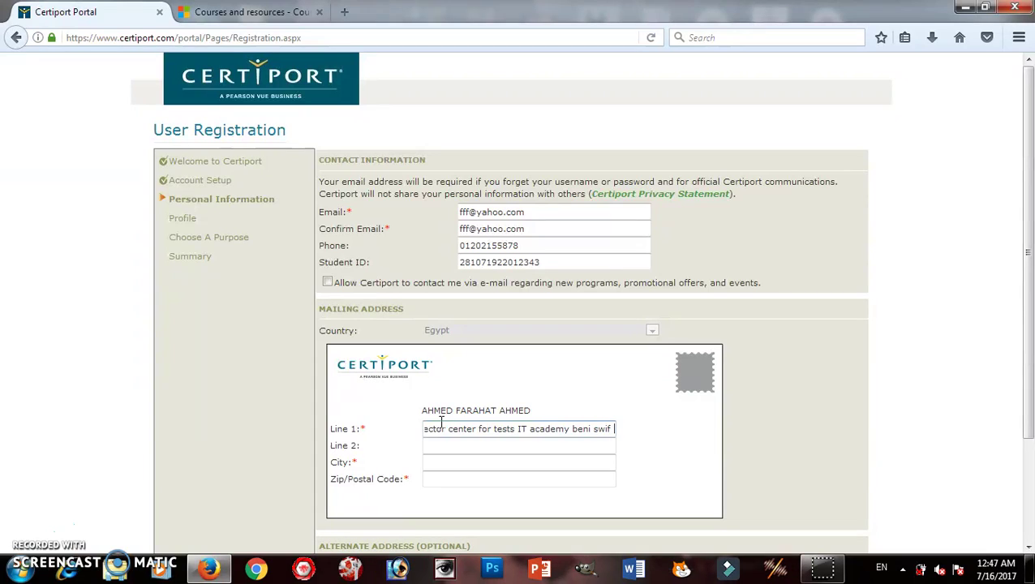
{"action": "left_click", "coordinate": [448, 445]}
Fill in the city and the Zip/Postal Code.
{"action": "left_click", "coordinate": [452, 462]}
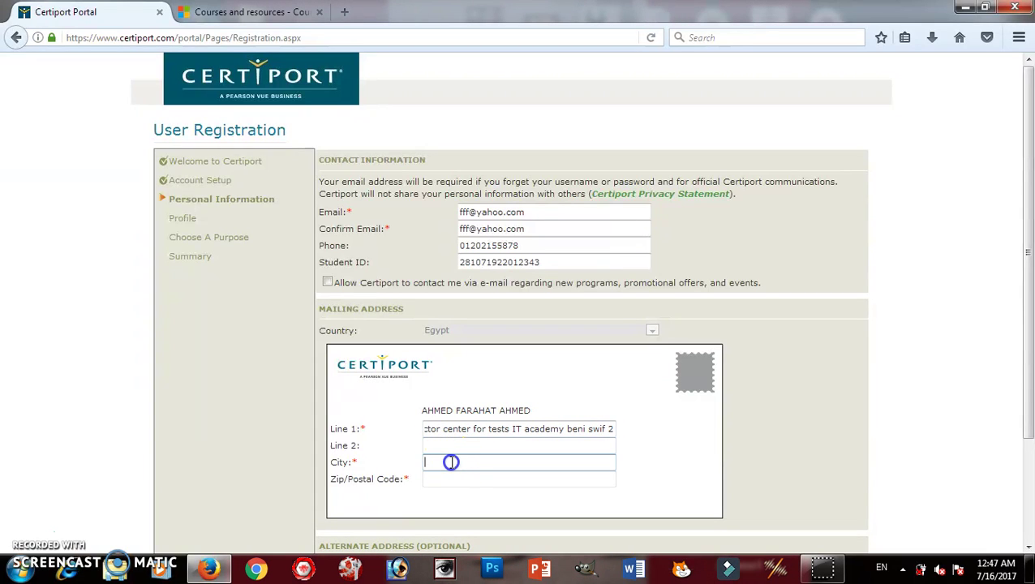
{"action": "type", "text": "el wasta"}
{"action": "left_click", "coordinate": [459, 480]}
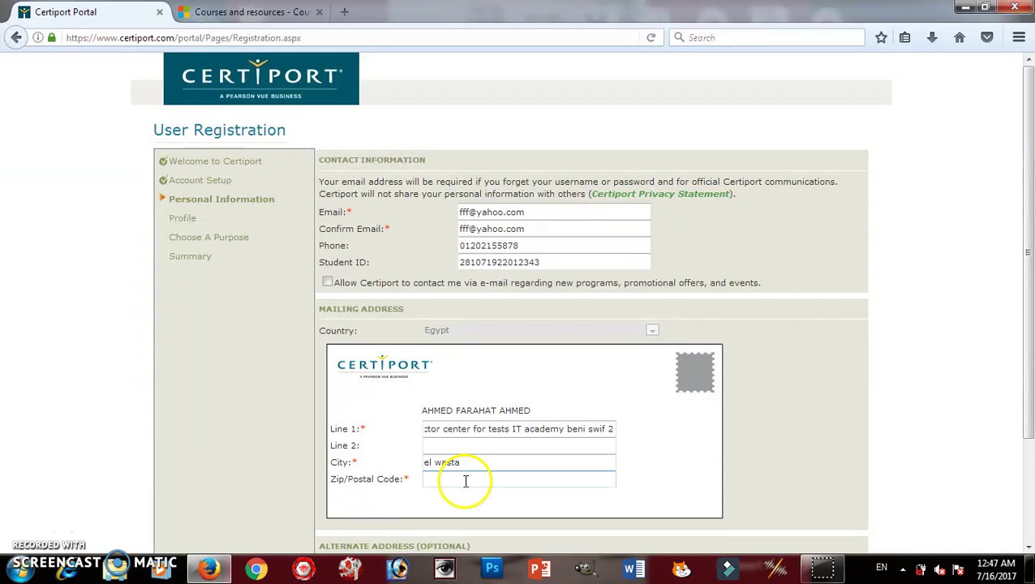
{"action": "type", "text": "62951"}
{"action": "left_click", "coordinate": [393, 467]}
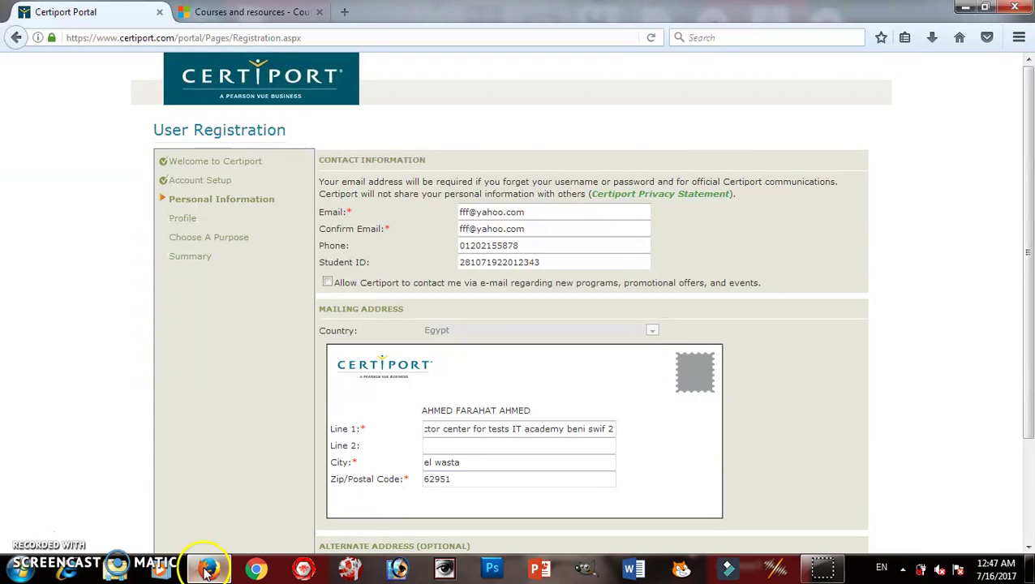
Tick the 'Allow Certiport to contact me via e-mail' checkbox.
{"action": "mouse_move", "coordinate": [208, 568]}
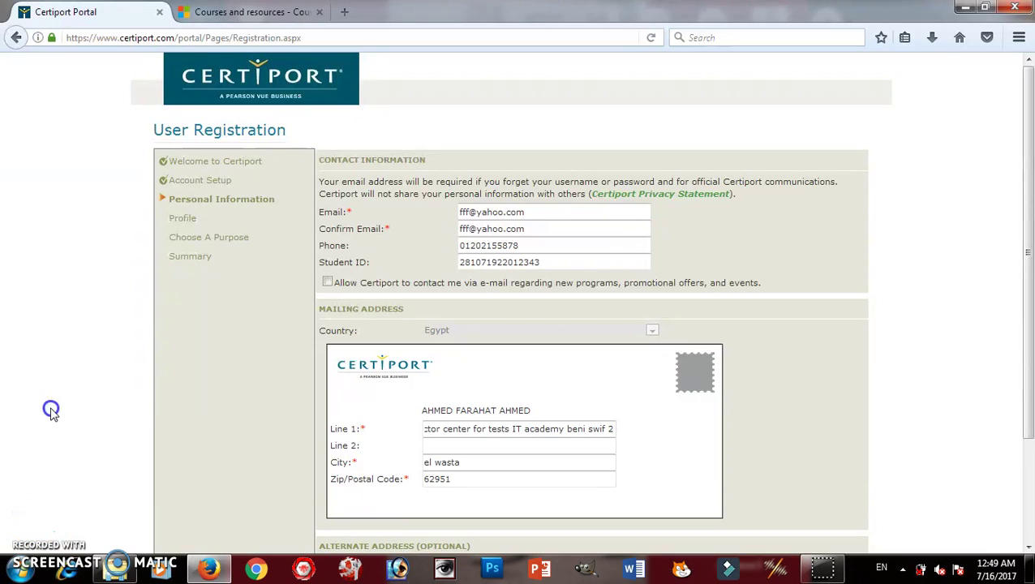
{"action": "scroll", "coordinate": [50, 412], "scroll_direction": "down", "scroll_amount": 1}
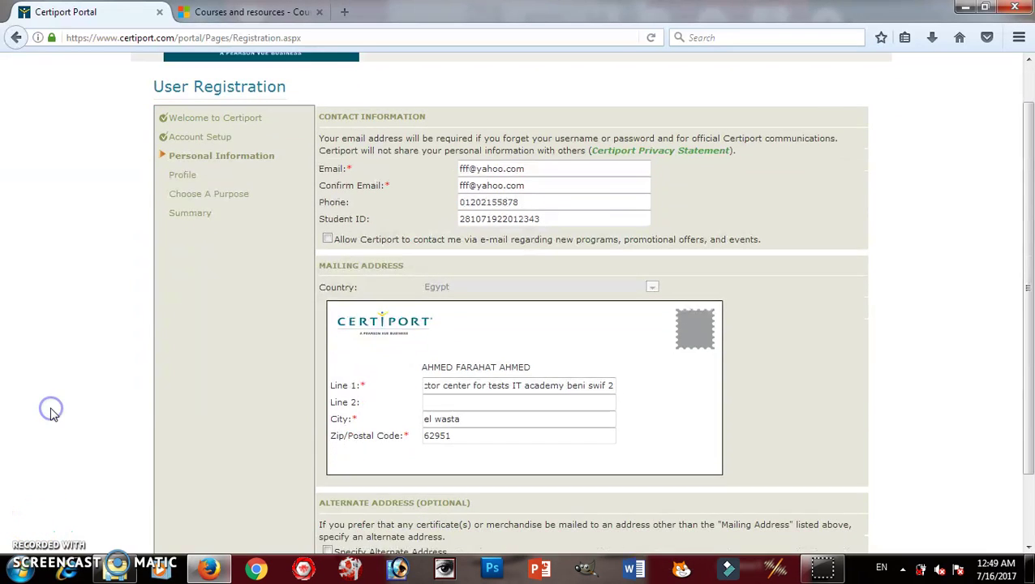
{"action": "scroll", "coordinate": [51, 412], "scroll_direction": "down", "scroll_amount": 2}
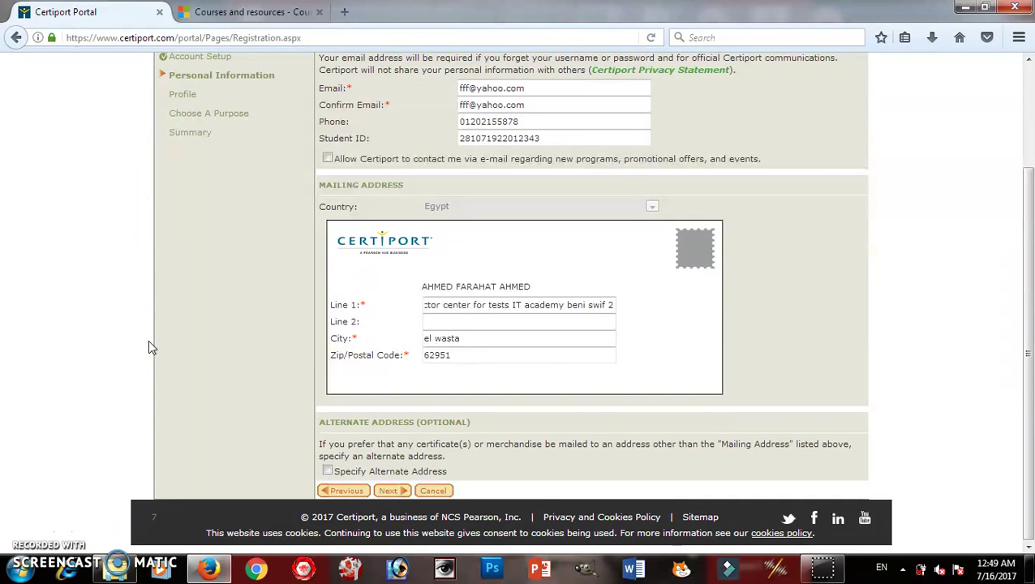
{"action": "left_click", "coordinate": [329, 159]}
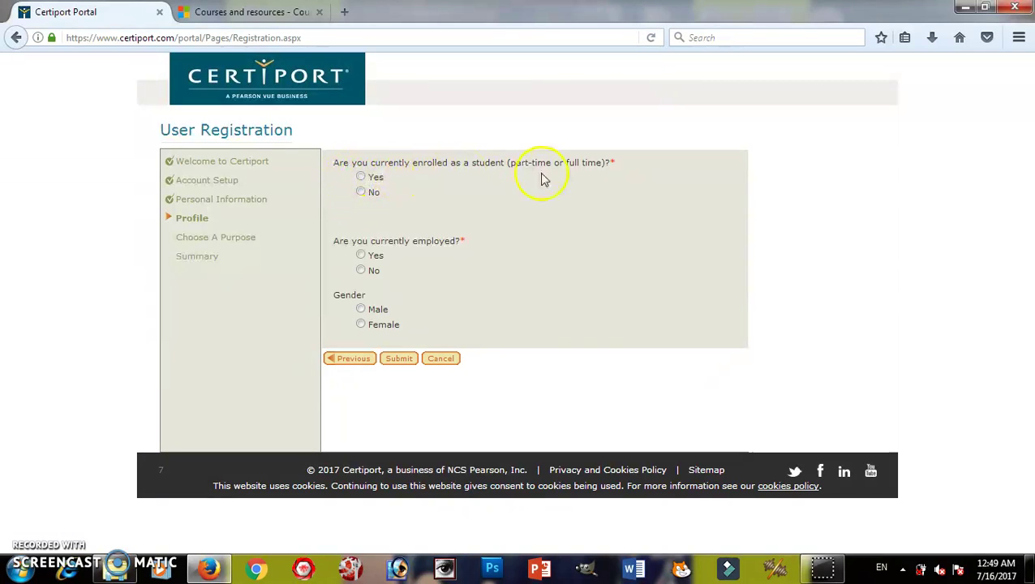
Answer No to being a student and Yes to being currently employed.
{"action": "left_click", "coordinate": [361, 194]}
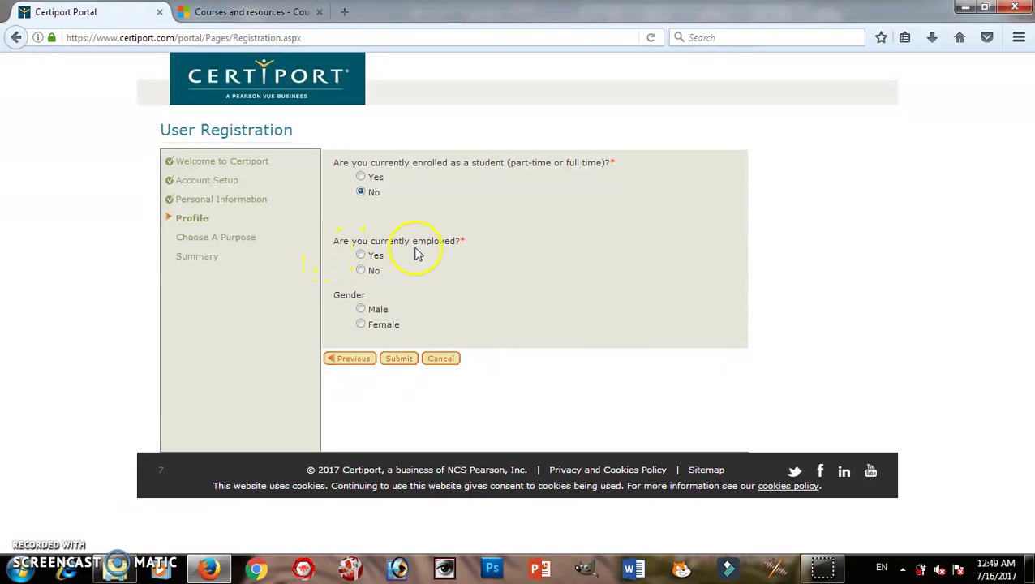
{"action": "left_click", "coordinate": [361, 256]}
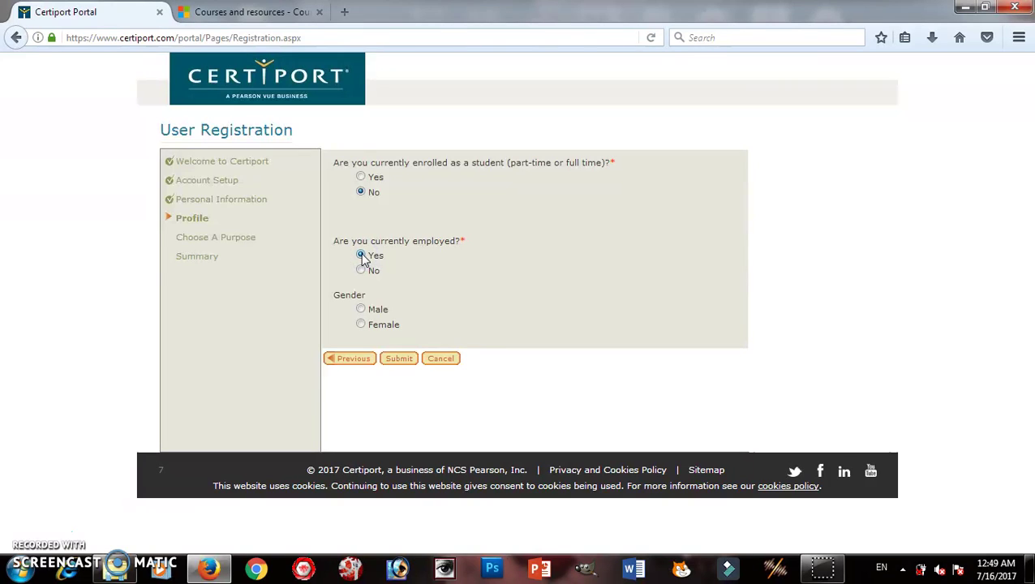
{"action": "left_click", "coordinate": [369, 250]}
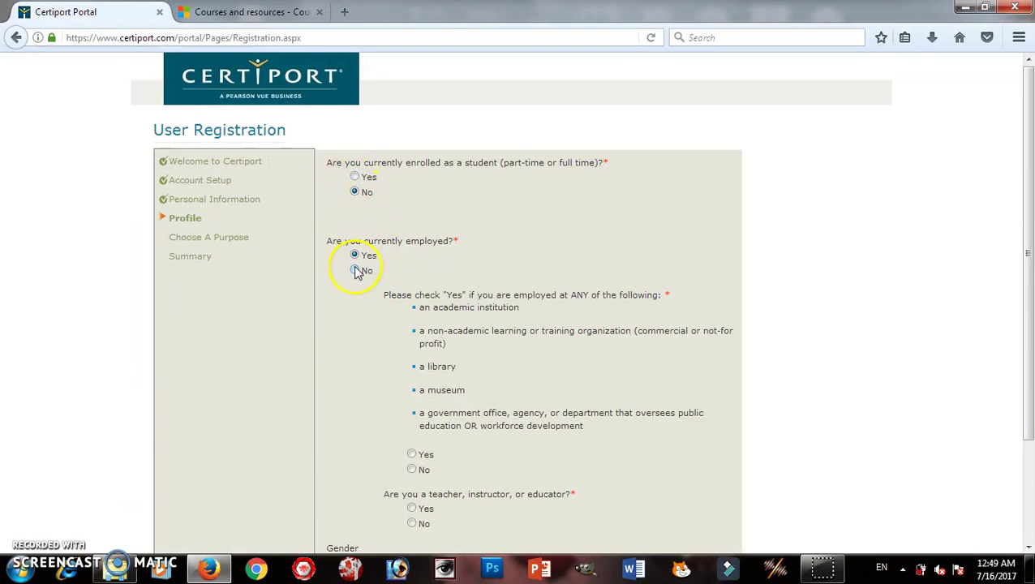
Answer Yes to working at a listed educational institution and to being a teacher, and select Male for gender.
{"action": "scroll", "coordinate": [306, 298], "scroll_direction": "down", "scroll_amount": 3}
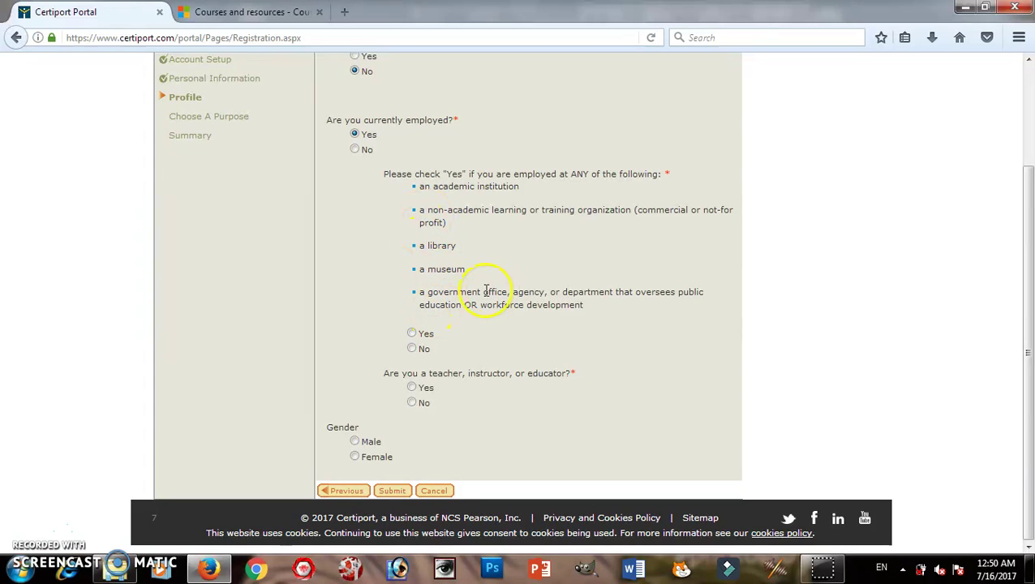
{"action": "left_click", "coordinate": [412, 333]}
{"action": "left_click", "coordinate": [412, 387]}
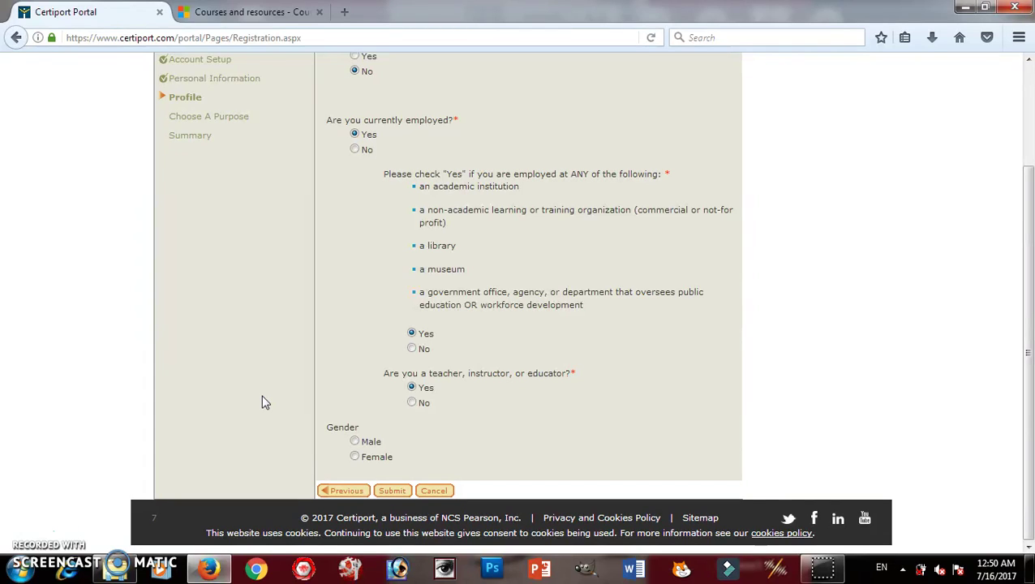
{"action": "left_click", "coordinate": [357, 442]}
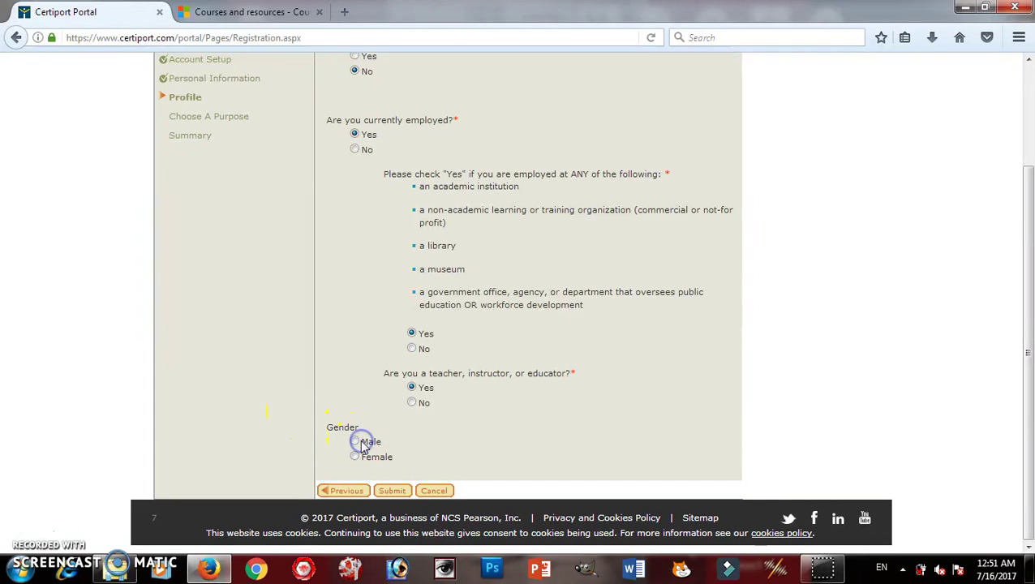
{"action": "left_click", "coordinate": [358, 442]}
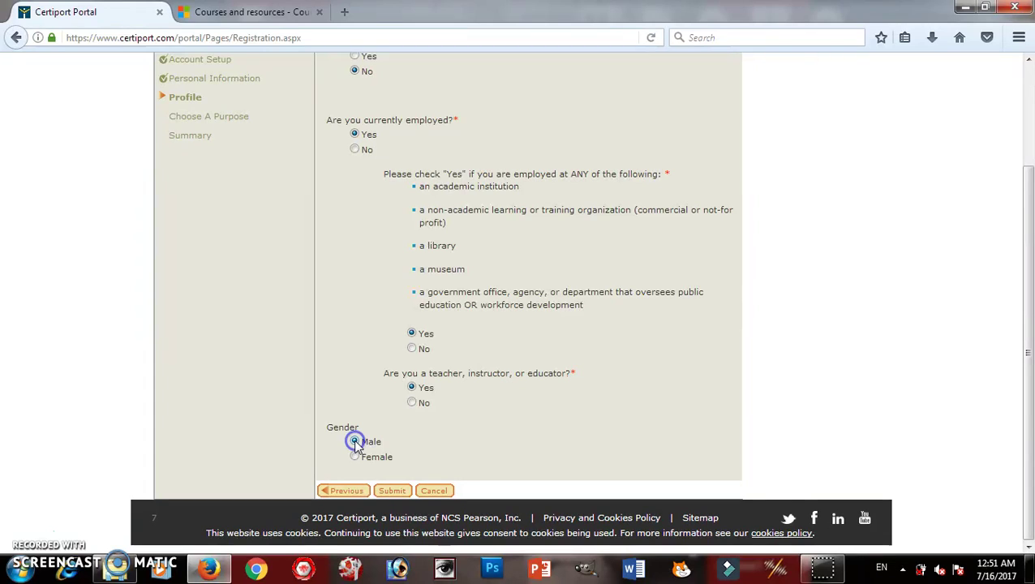
Submit the completed profile answers and dismiss the 'last step already processed' alert.
{"action": "left_click", "coordinate": [392, 491]}
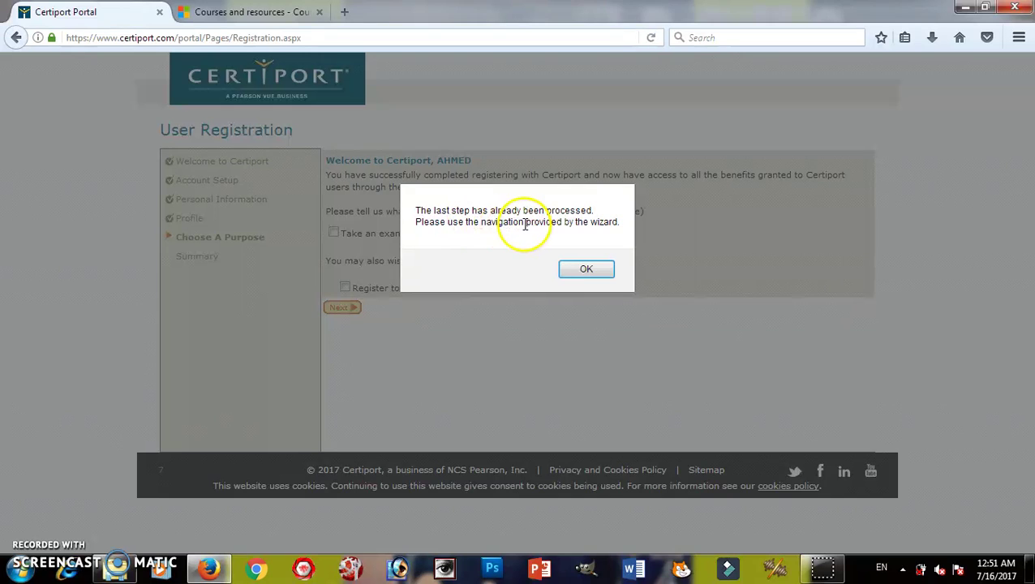
{"action": "left_click", "coordinate": [585, 269]}
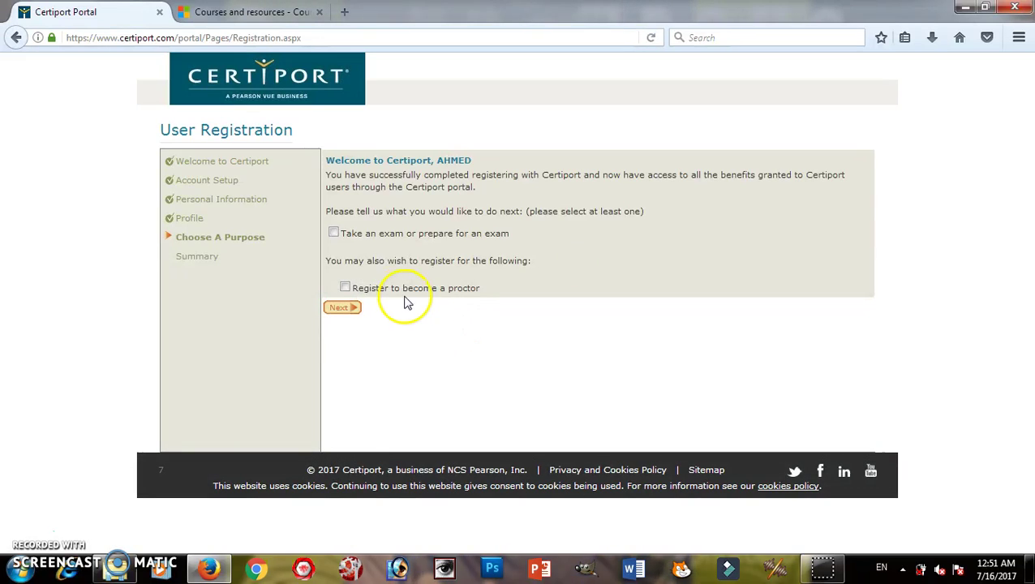
Choose 'Take an exam or prepare for an exam' as the purpose and continue to Program Registration.
{"action": "left_click", "coordinate": [333, 233]}
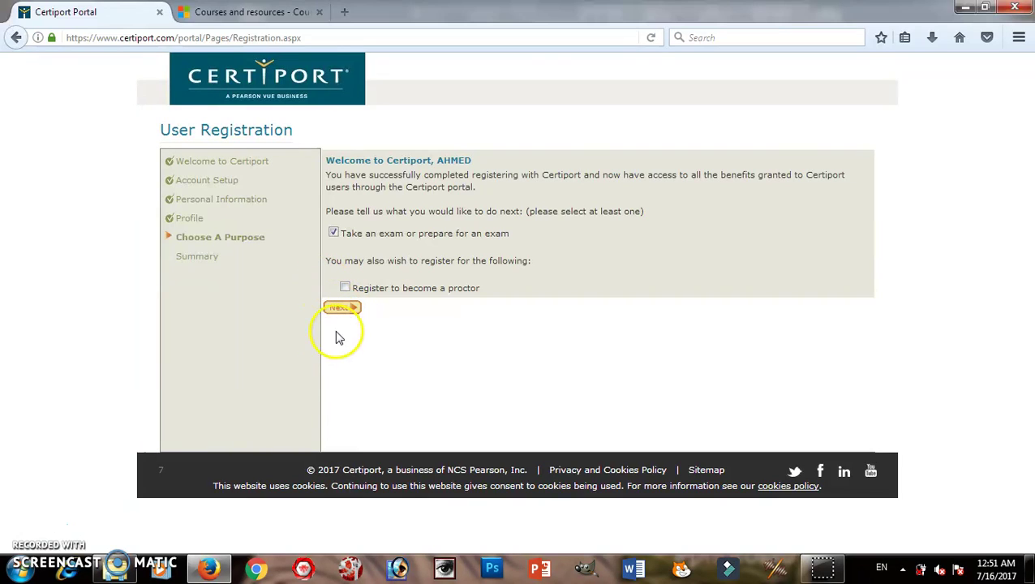
{"action": "left_click", "coordinate": [345, 307]}
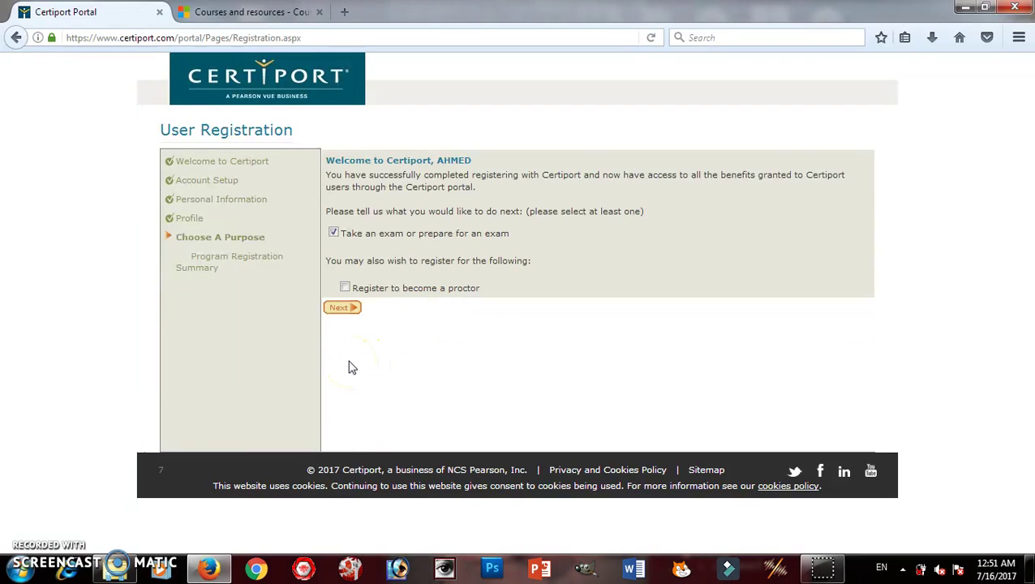
{"action": "left_click", "coordinate": [342, 308]}
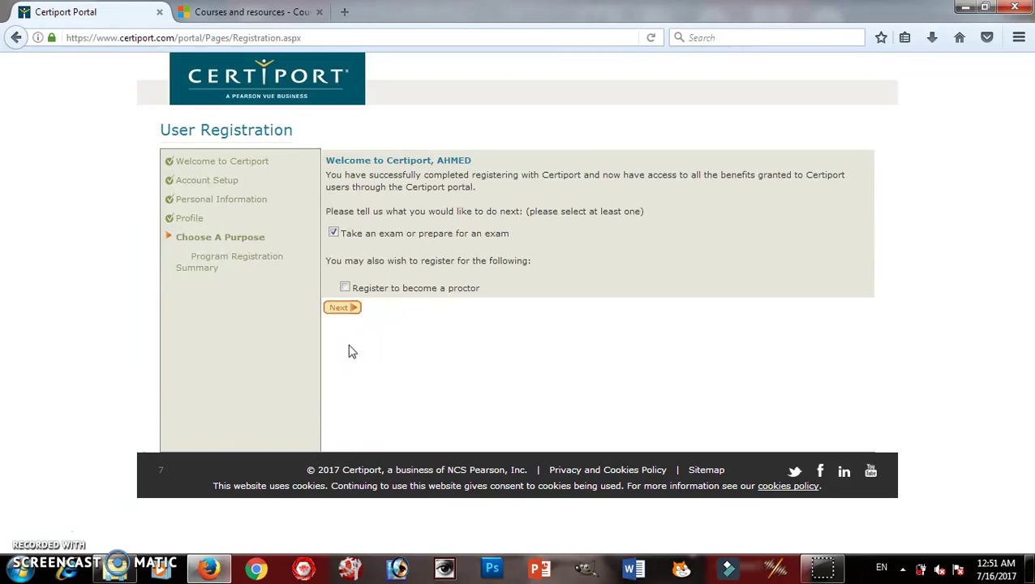
{"action": "left_click_drag", "start_coordinate": [410, 340], "coordinate": [464, 339]}
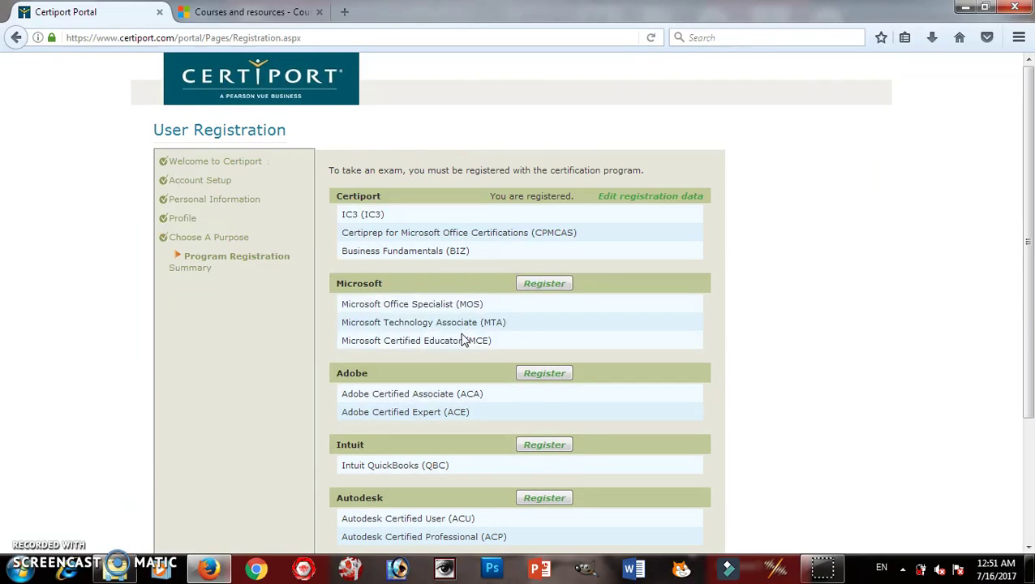
Continue past the Program Registration Summary to the final completion summary.
{"action": "scroll", "coordinate": [71, 306], "scroll_direction": "down", "scroll_amount": 4}
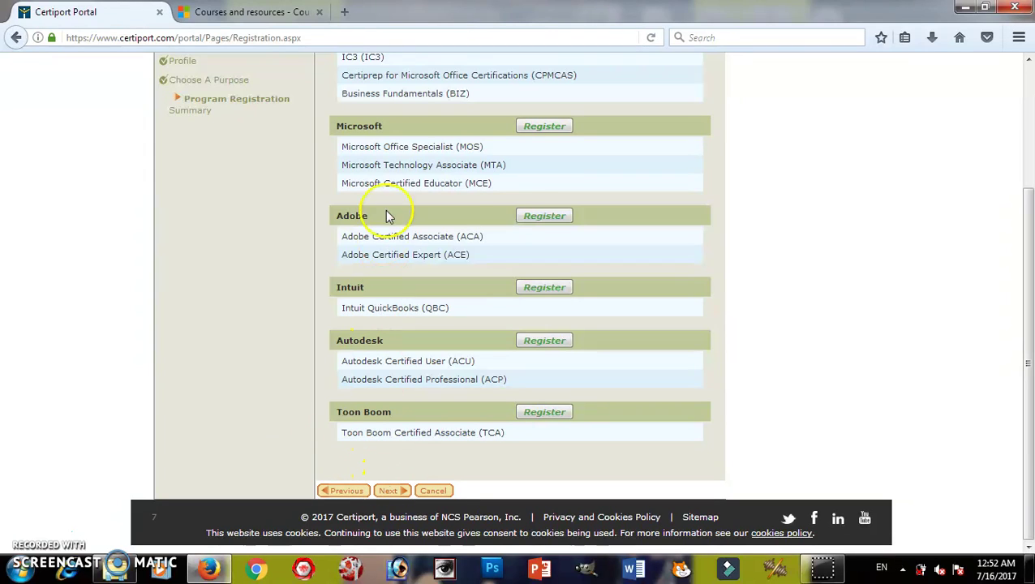
{"action": "left_click", "coordinate": [393, 491]}
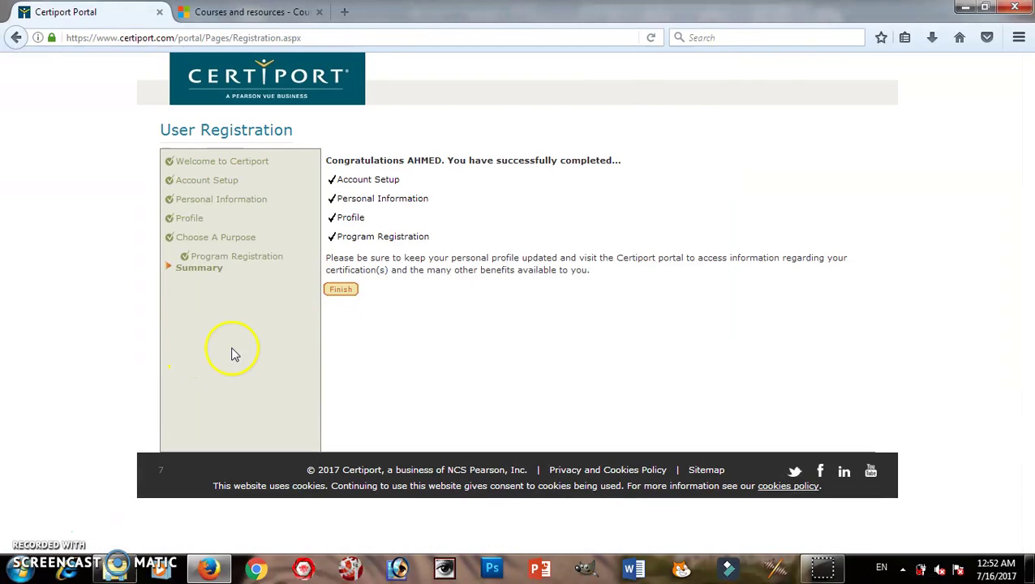
Finish the registration and close the saved-username suggestions on the Certiport login page.
{"action": "left_click", "coordinate": [341, 292]}
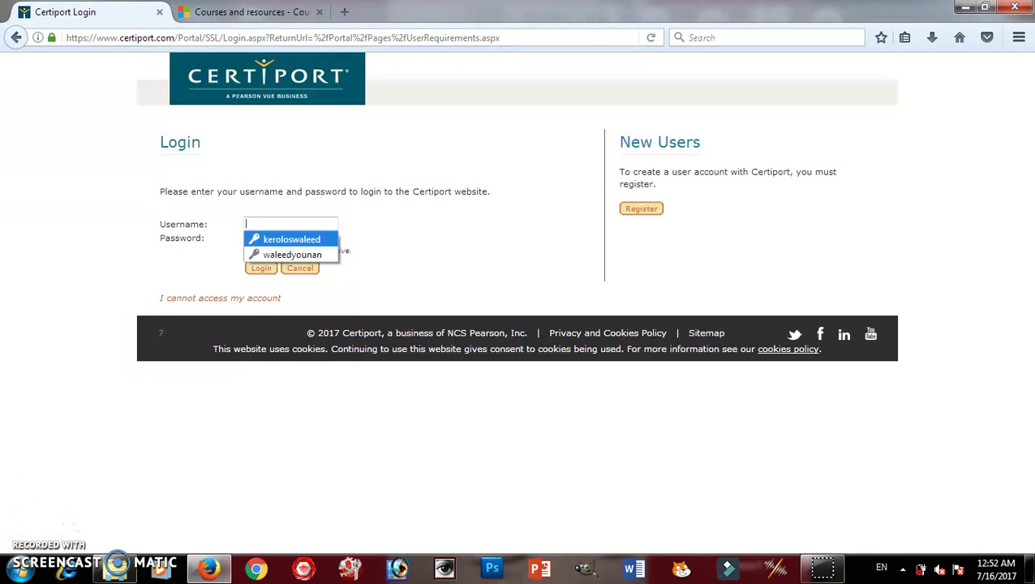
{"action": "key", "text": "Escape"}
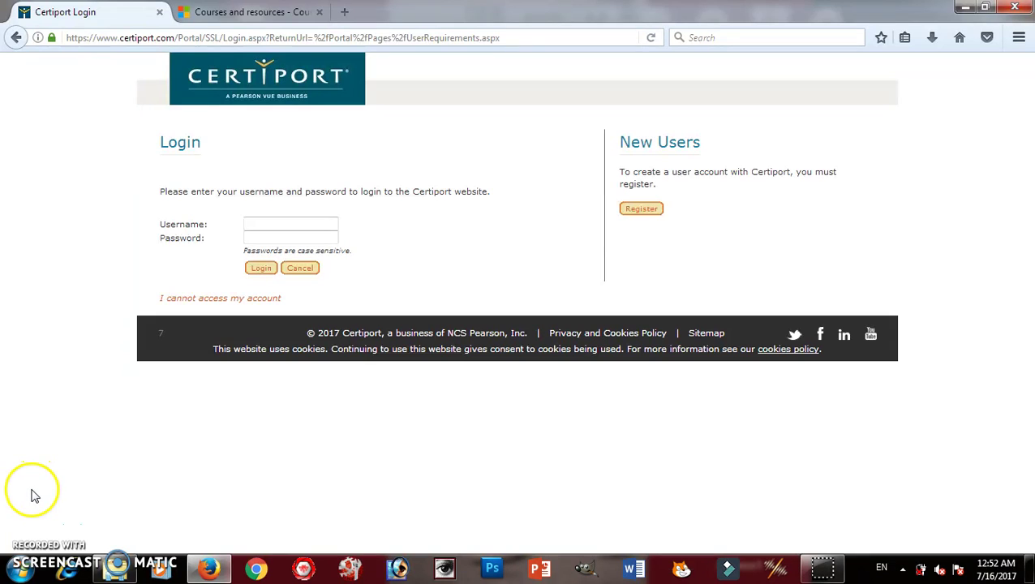